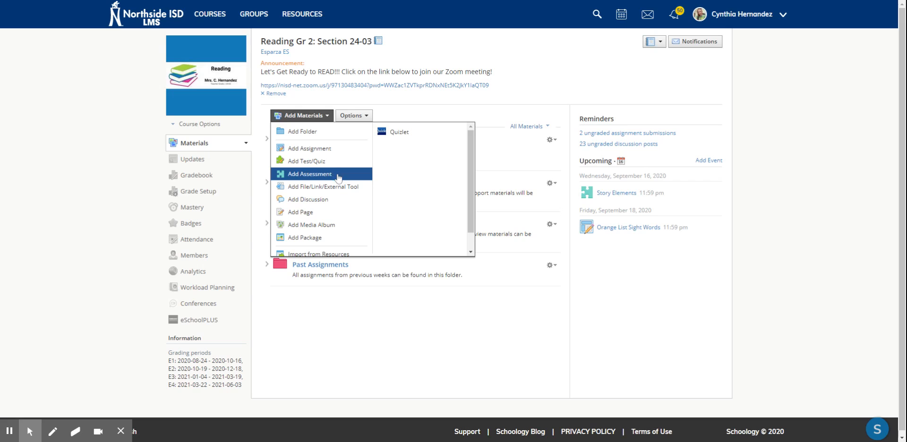
- Start a new assessment named "Story Elements" with a due date of 9/16/20
left_click(321, 174)
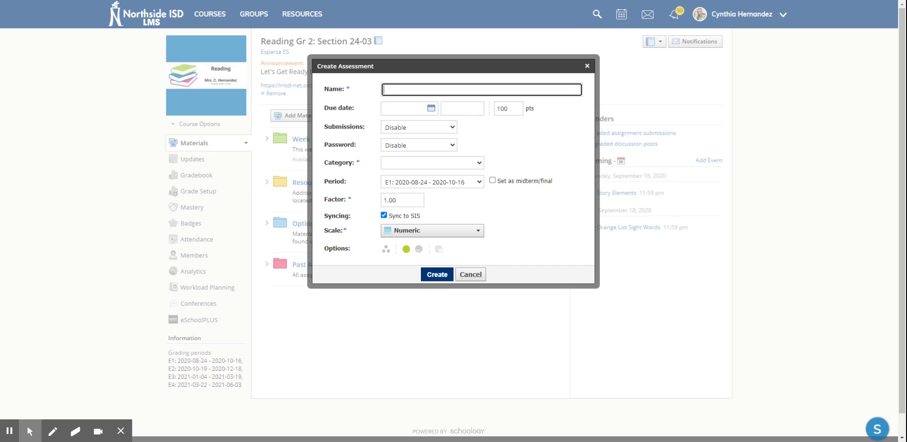
type("Story Elements")
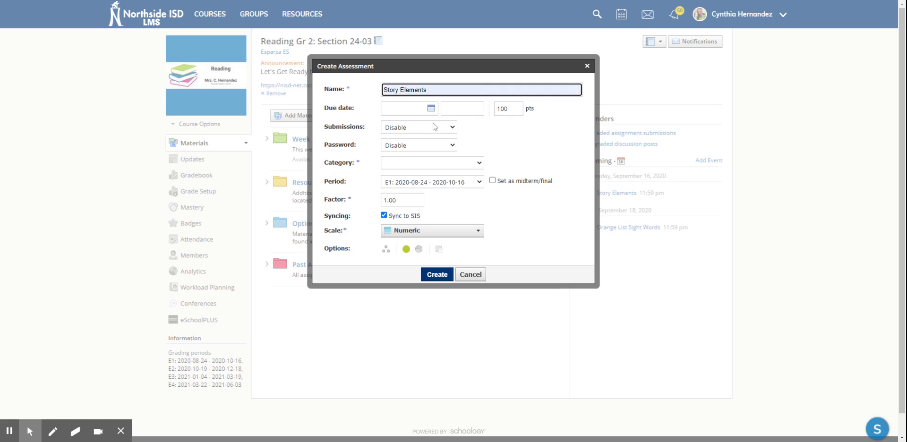
left_click(433, 123)
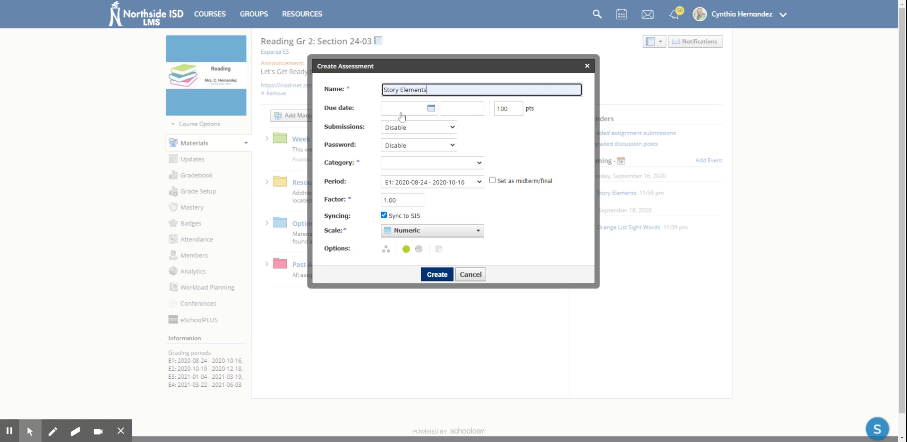
left_click(432, 109)
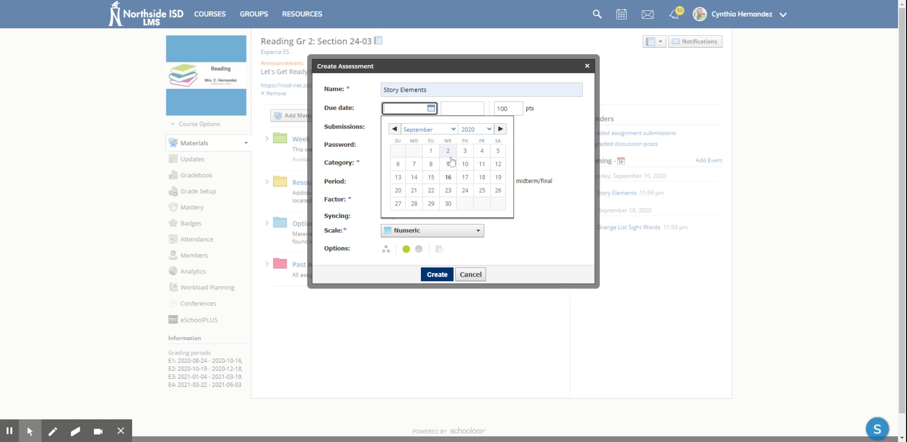
left_click(448, 177)
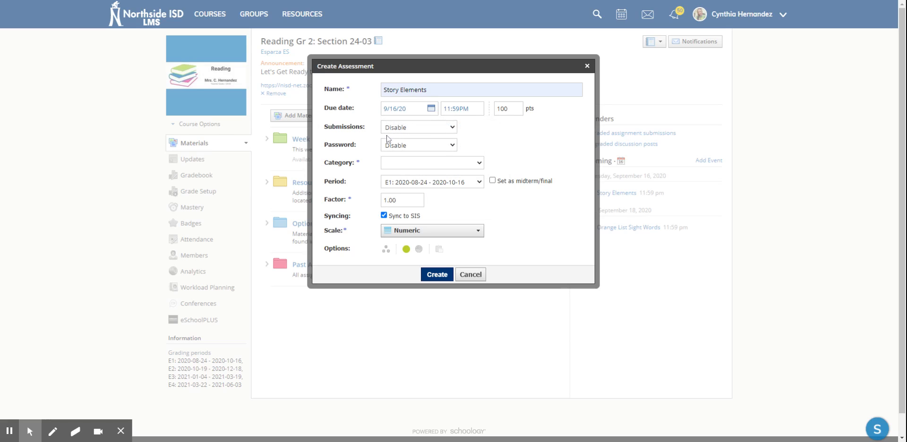
- Enable submissions for the assessment from 9/16/20 until 9/18/20
left_click(452, 127)
left_click(411, 135)
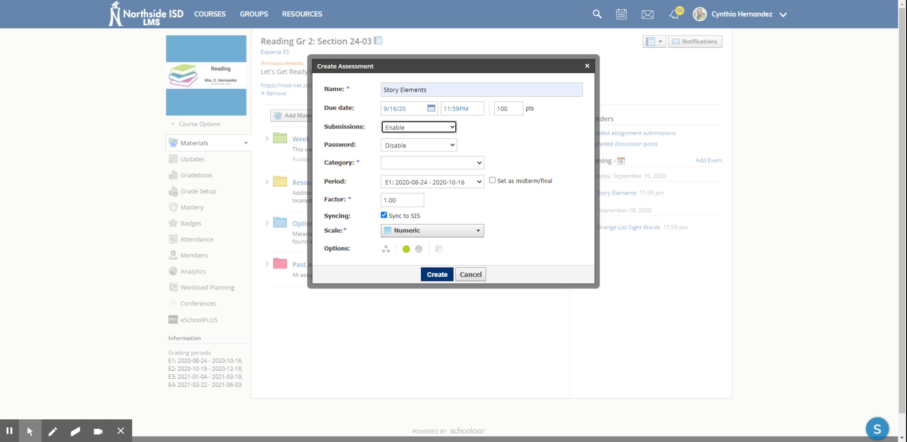
left_click(450, 126)
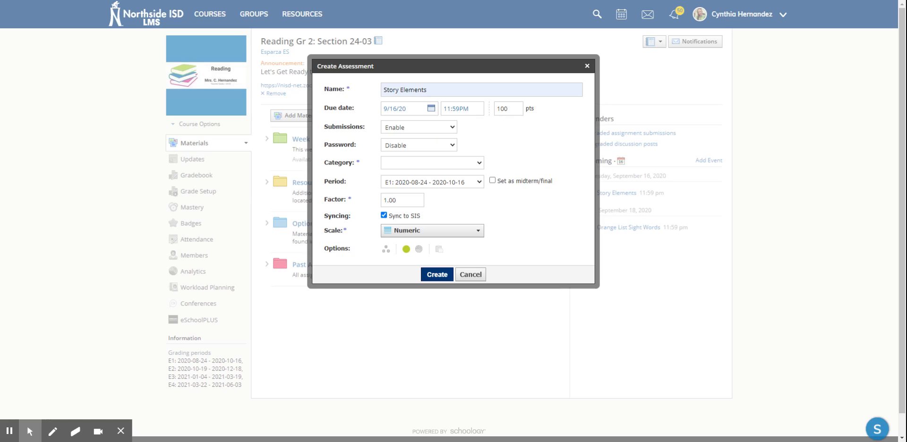
left_click(416, 149)
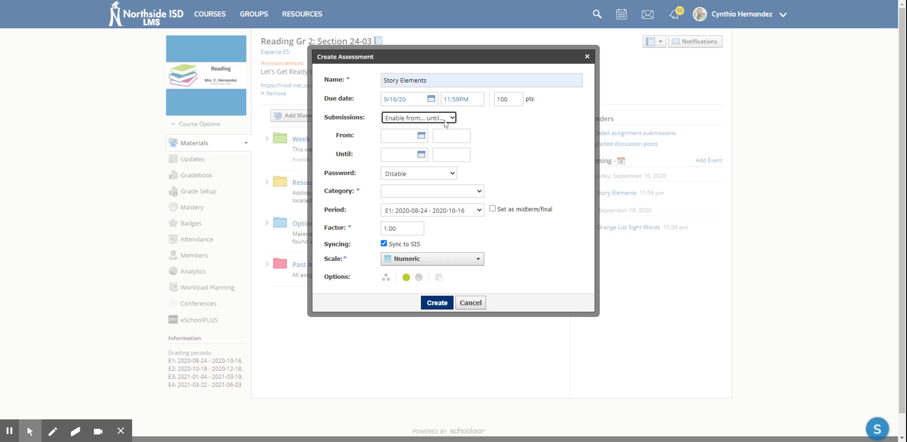
left_click(425, 139)
left_click(445, 202)
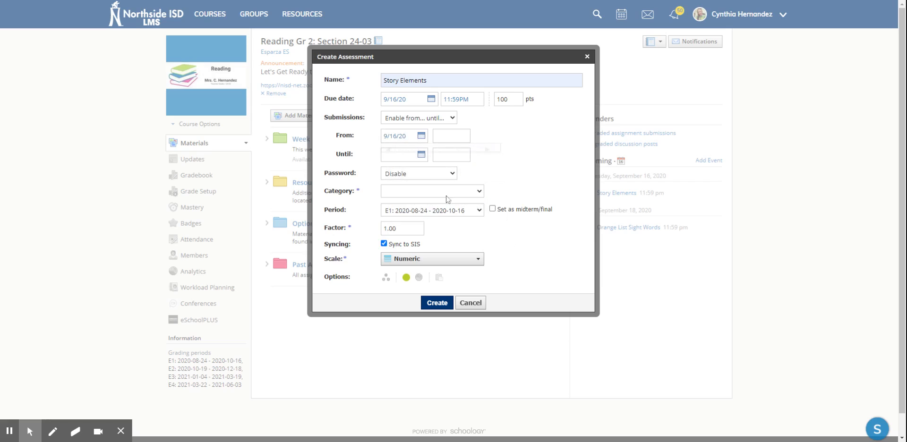
left_click(421, 157)
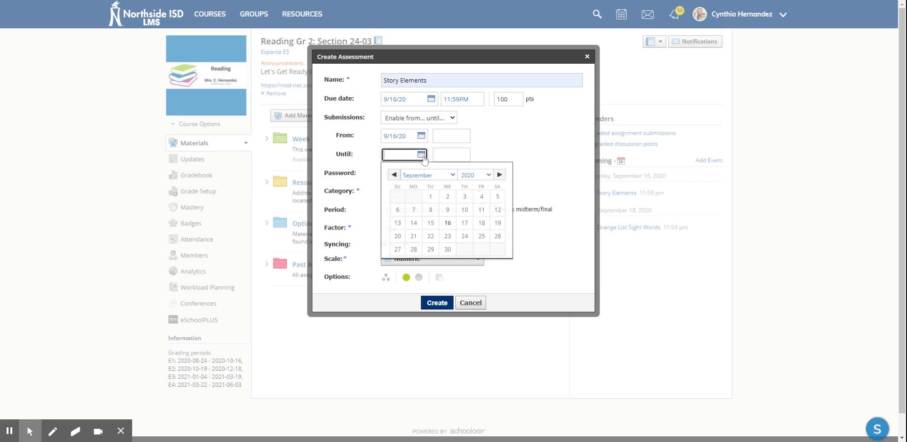
left_click(482, 225)
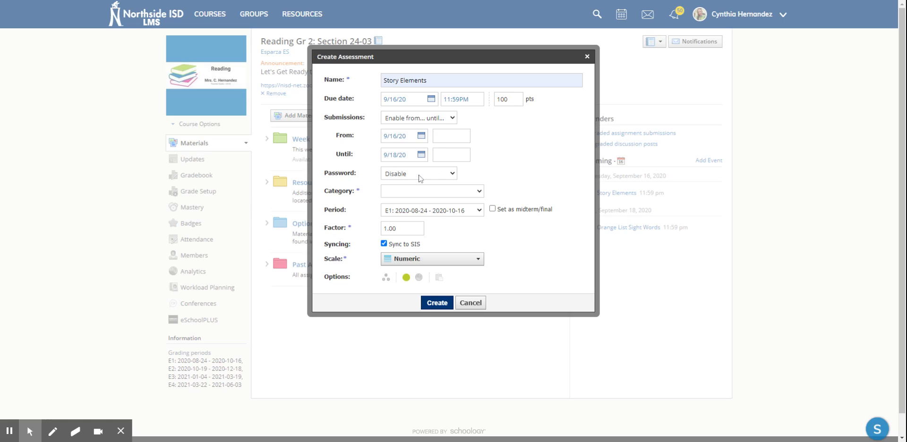
- Assign the assessment to the Daily Work category and create it
left_click(420, 202)
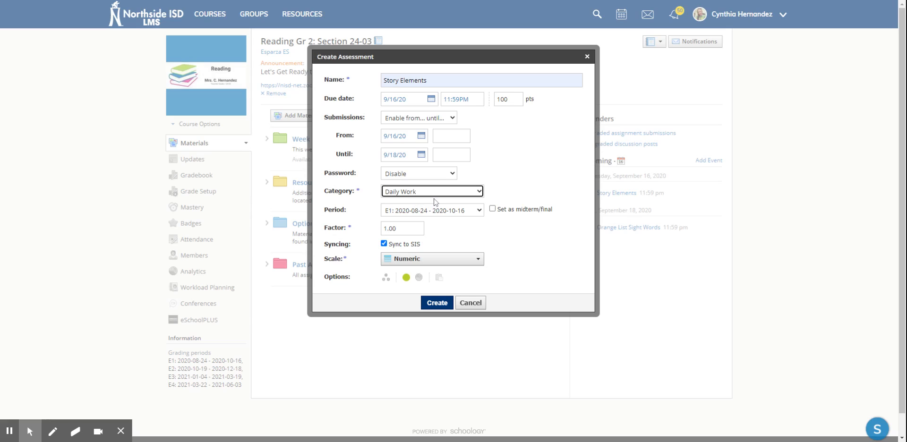
left_click(445, 305)
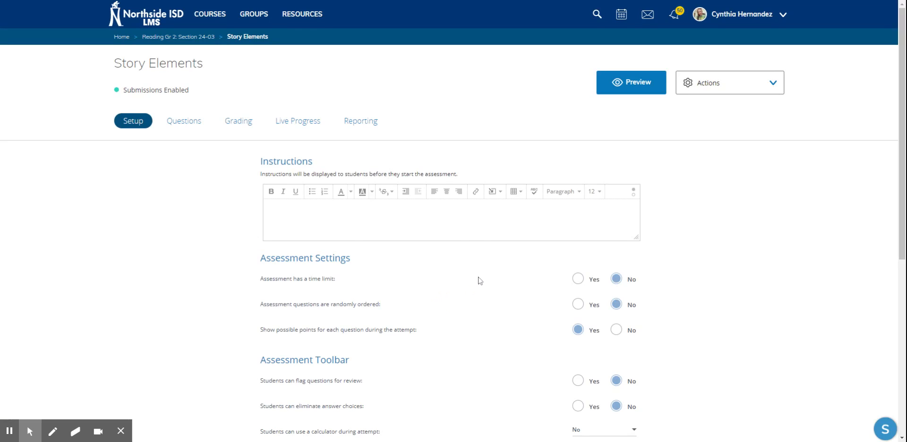
- Enter "Story Elements" as the instructions and turn off showing possible points for each question during the attempt
left_click(348, 226)
scroll(421, 219, "down", 3)
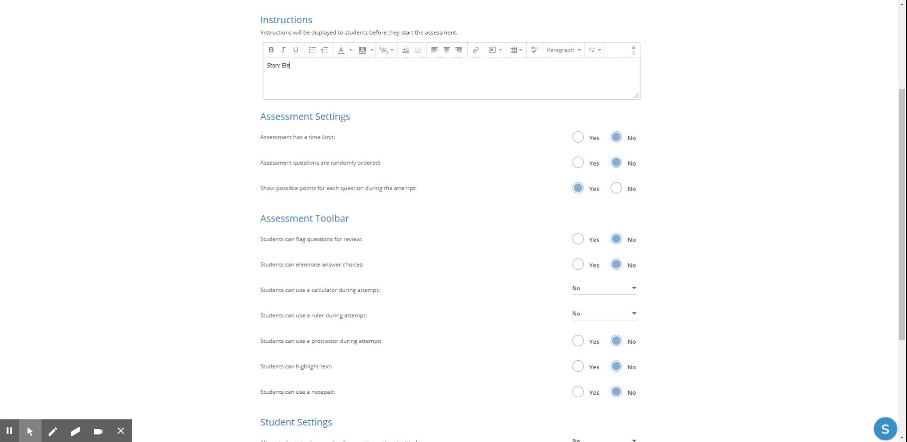
type("ments")
scroll(450, 199, "down", 1)
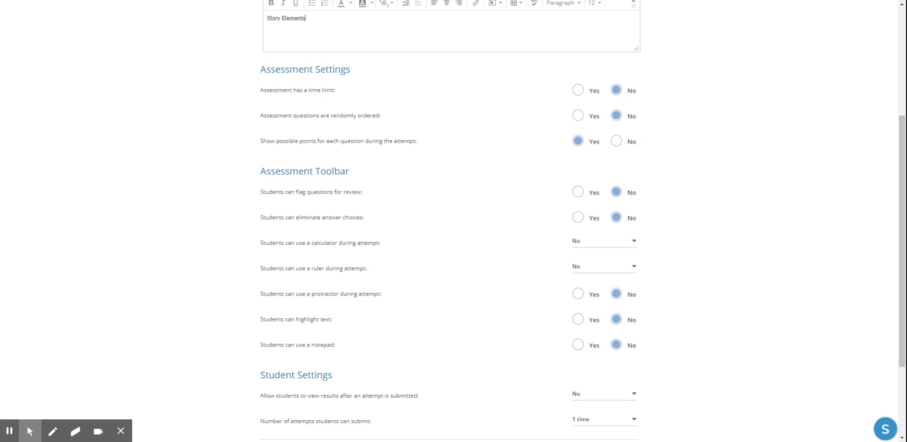
left_click(615, 141)
- Allow students to view results after an attempt is submitted, using the plain Yes option
scroll(522, 161, "down", 2)
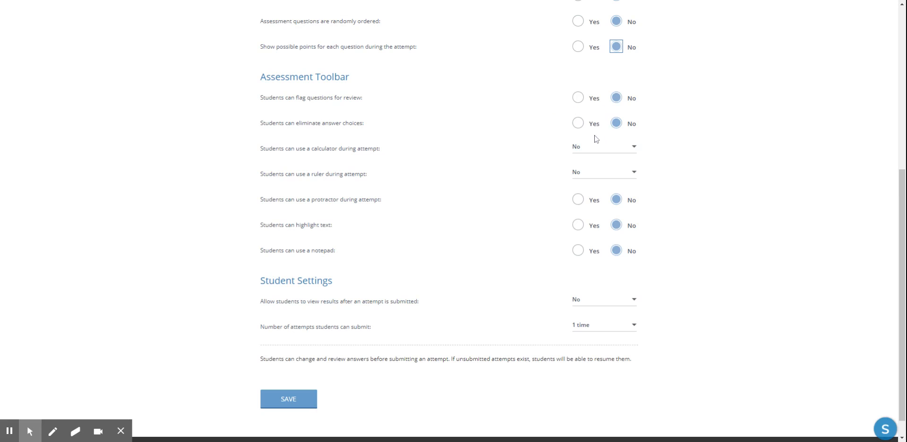
scroll(593, 137, "down", 1)
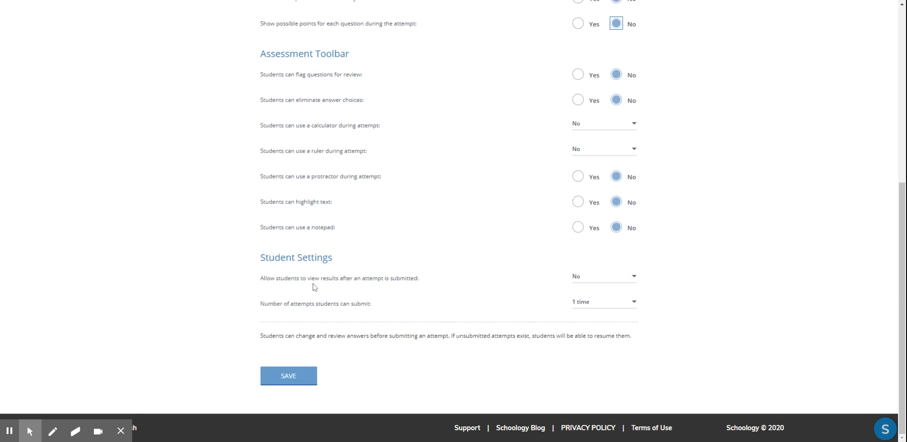
left_click(635, 278)
left_click(589, 318)
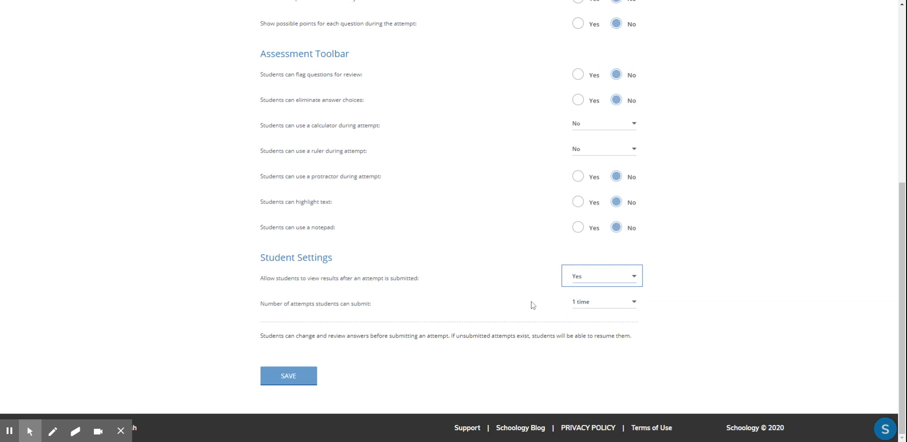
left_click(633, 279)
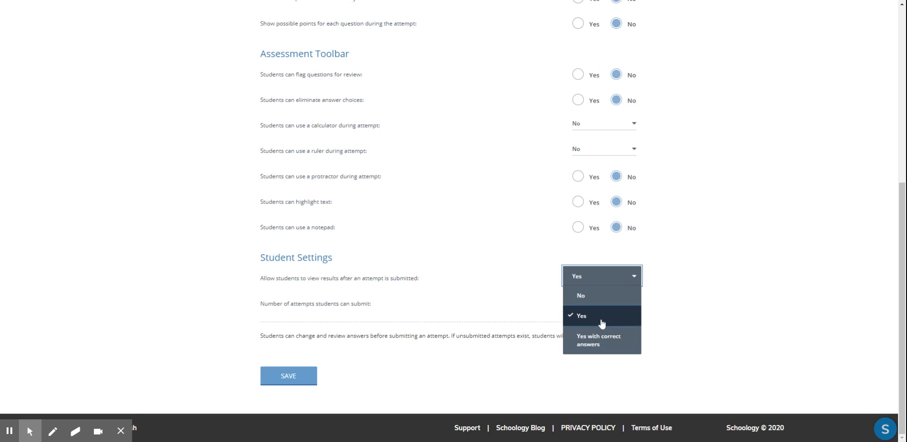
left_click(532, 287)
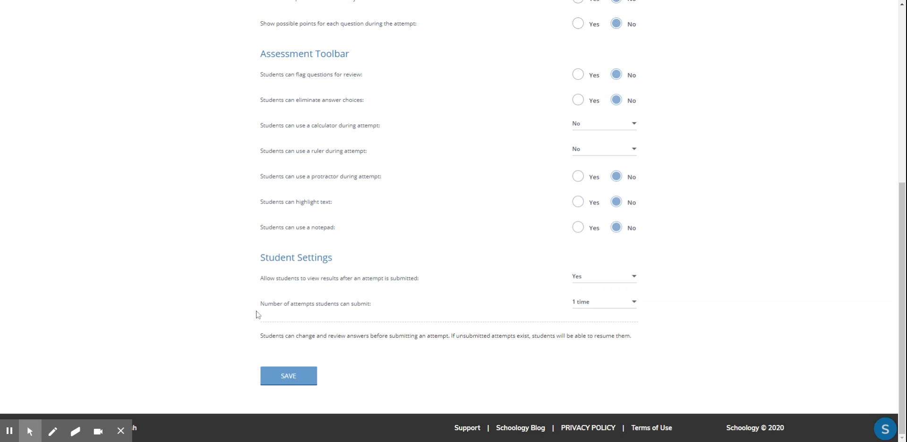
- Let students submit 2 times with the final grade determined by Highest Score, and save the setup
left_click(631, 303)
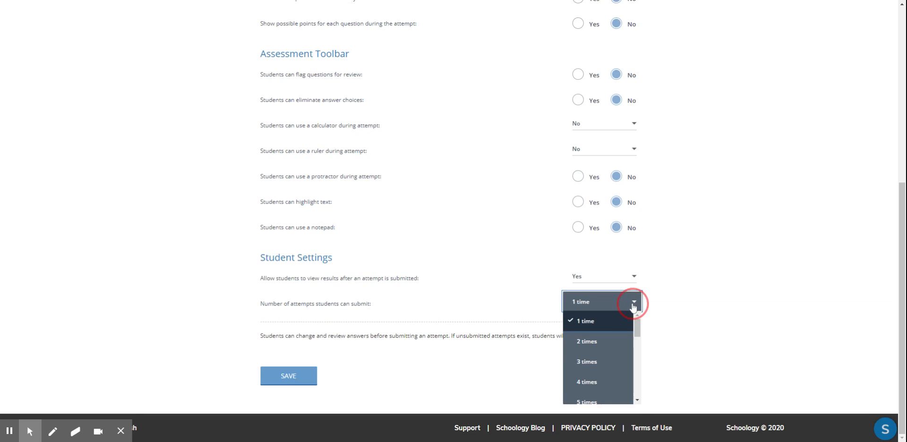
left_click(594, 347)
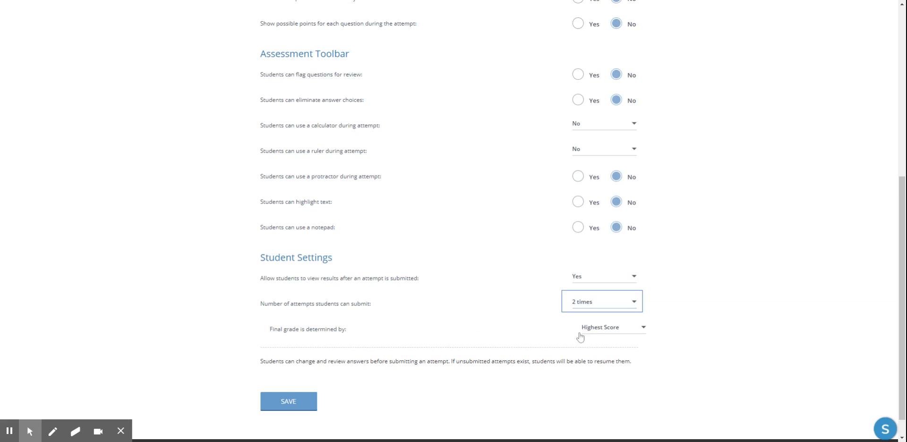
left_click(644, 331)
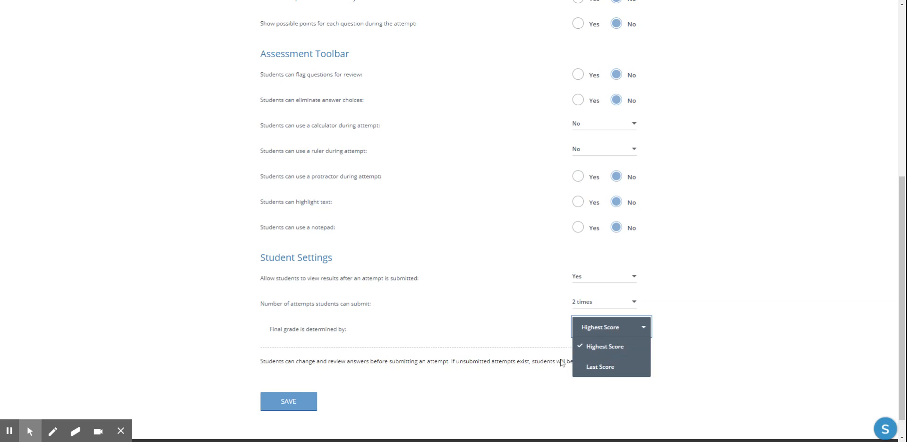
left_click(538, 326)
left_click(298, 402)
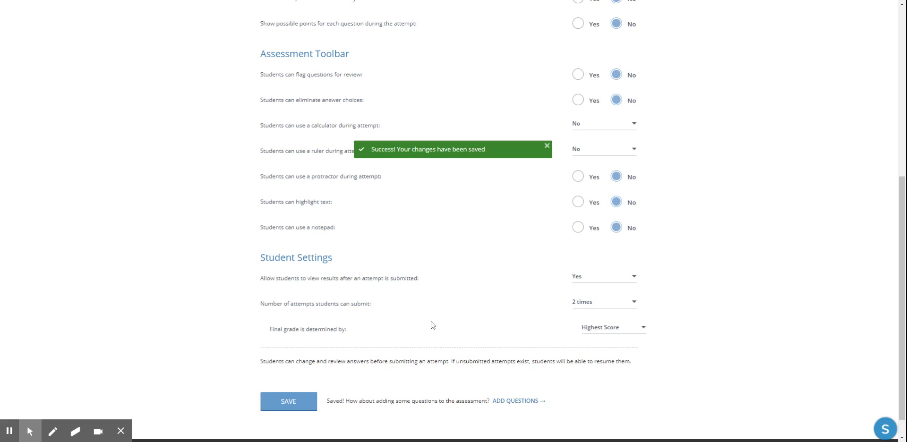
- Add a multiple choice question to the assessment with the text "Which picture shows the characters?"
scroll(449, 308, "up", 5)
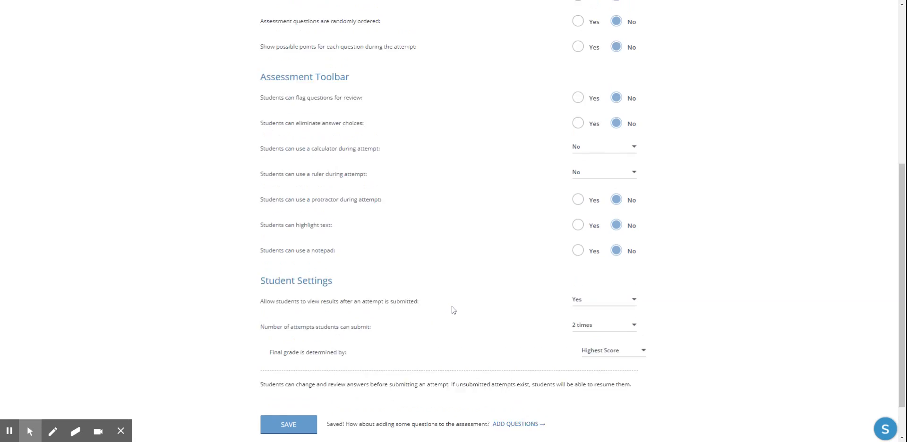
scroll(383, 301, "up", 1)
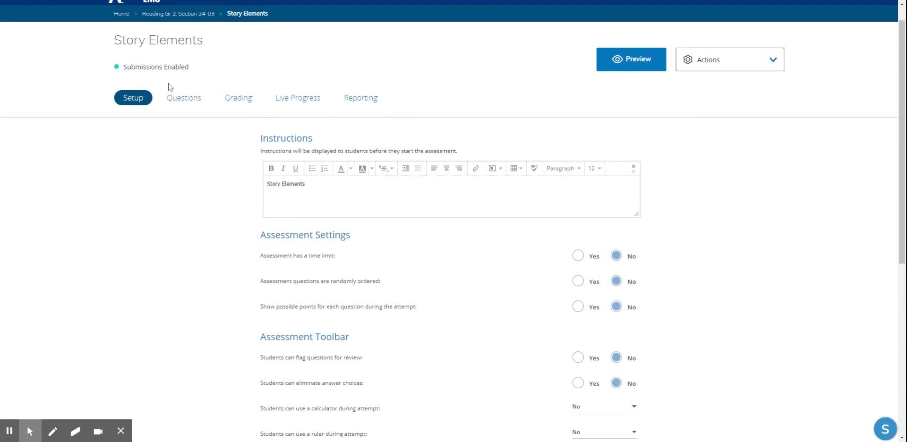
left_click(187, 102)
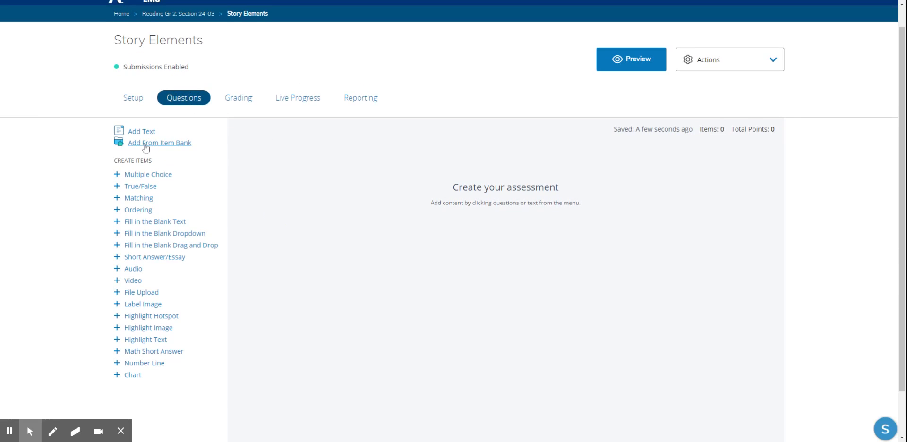
left_click(148, 179)
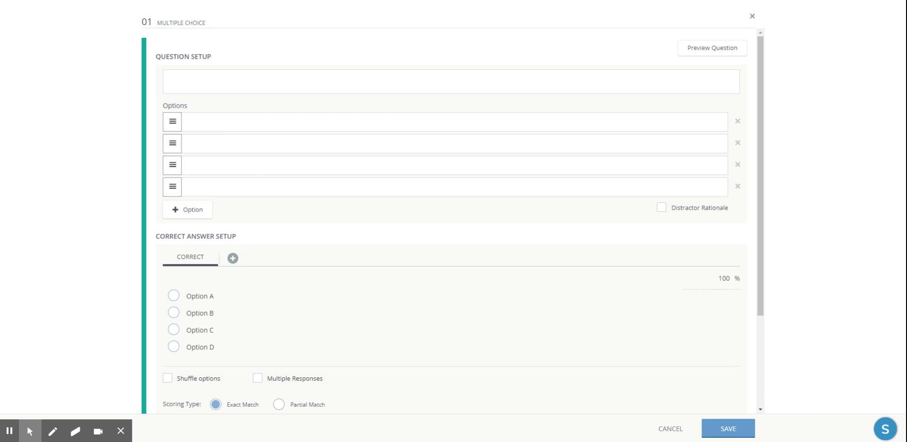
left_click(280, 81)
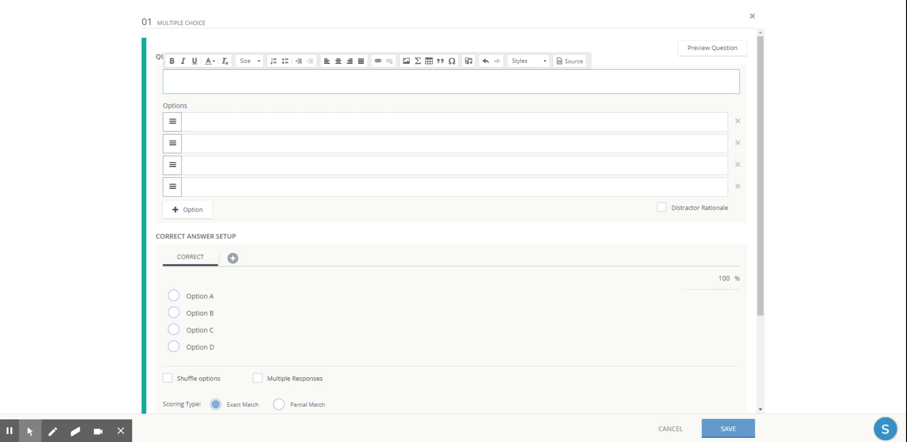
type("Which picture shows the characters?")
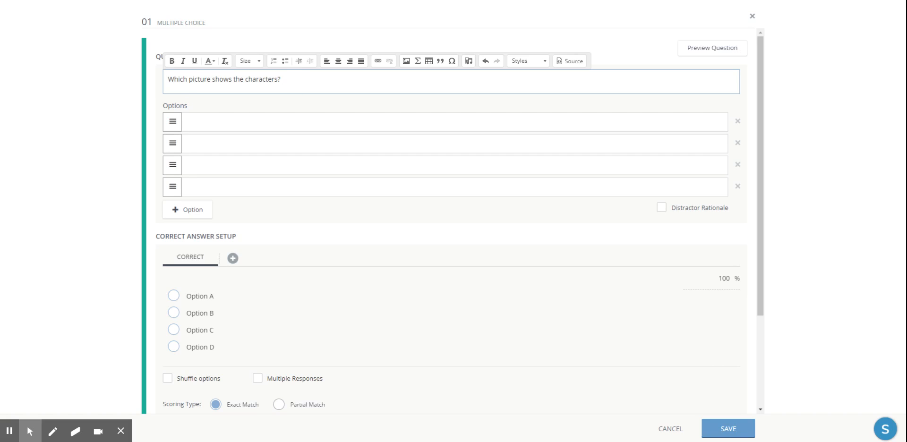
- Record a roughly 4-second audio clip, play it back, and insert it below the question text in a Bar style player
left_click(470, 64)
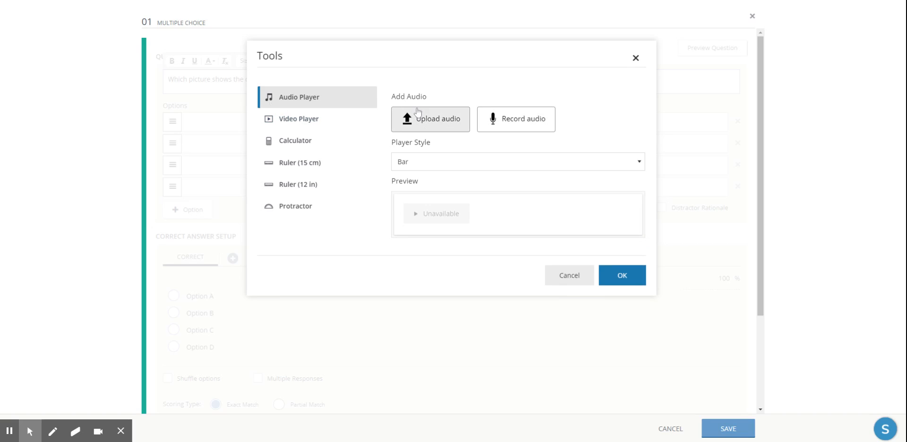
left_click(518, 124)
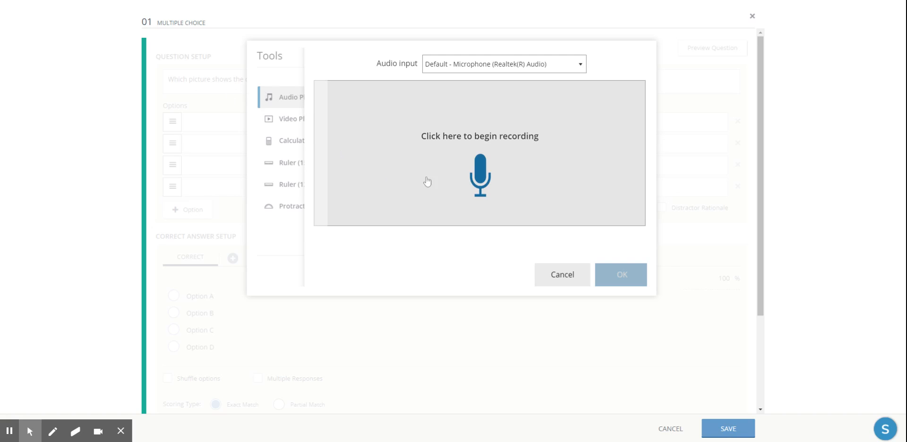
left_click(475, 178)
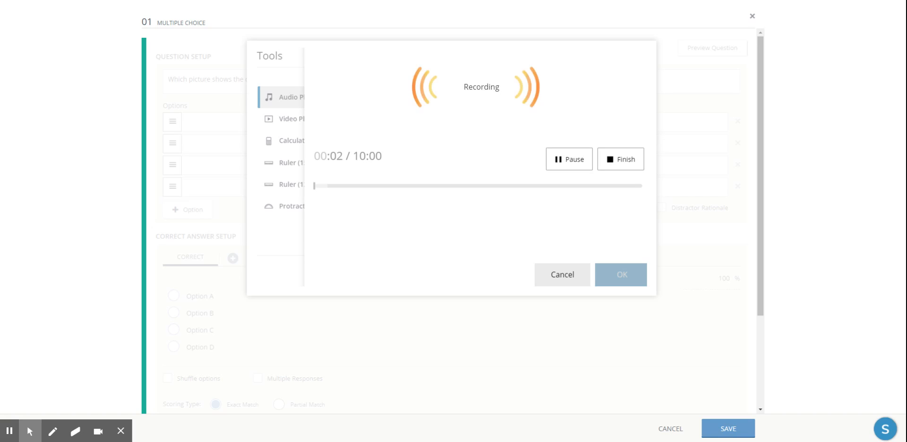
left_click(622, 160)
left_click(560, 158)
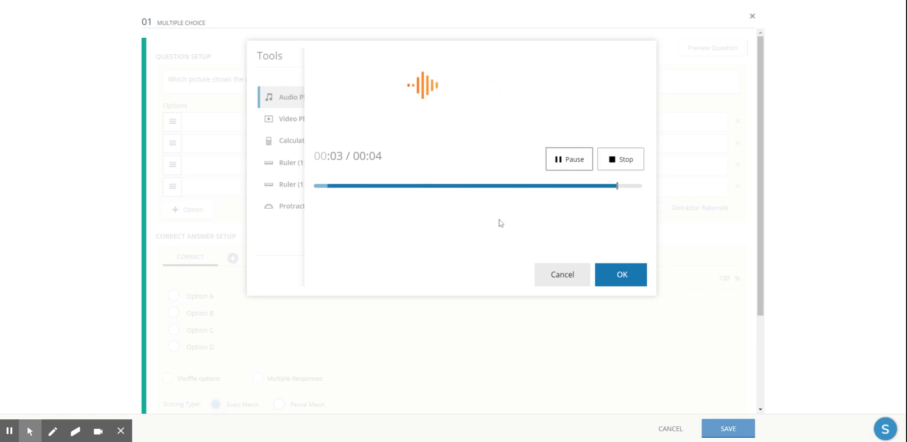
left_click(630, 282)
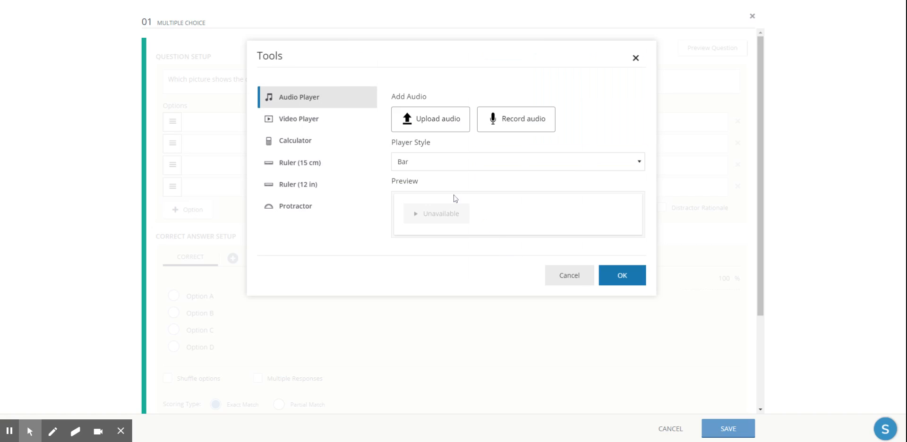
left_click(628, 285)
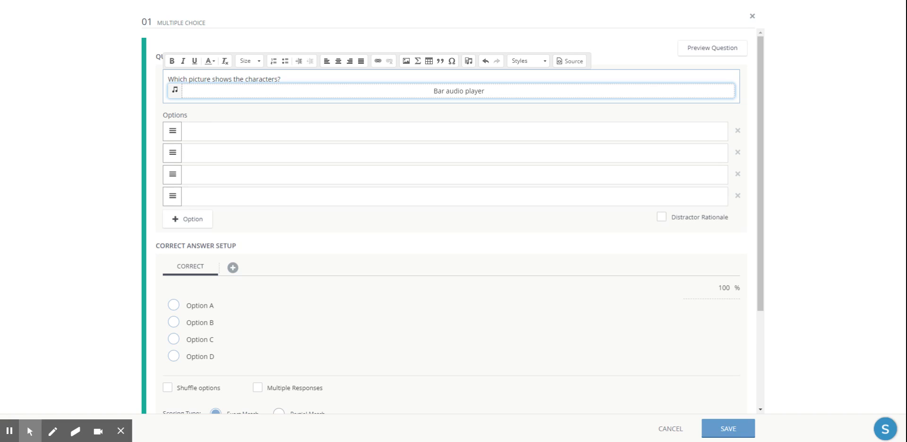
- Upload the thatched cottage picture into the first answer option and shrink it to about two-thirds of its size
left_click(217, 138)
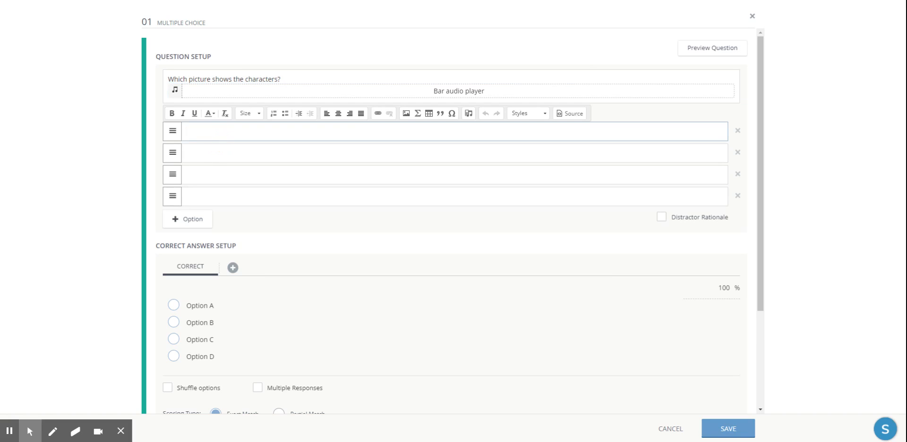
left_click(406, 113)
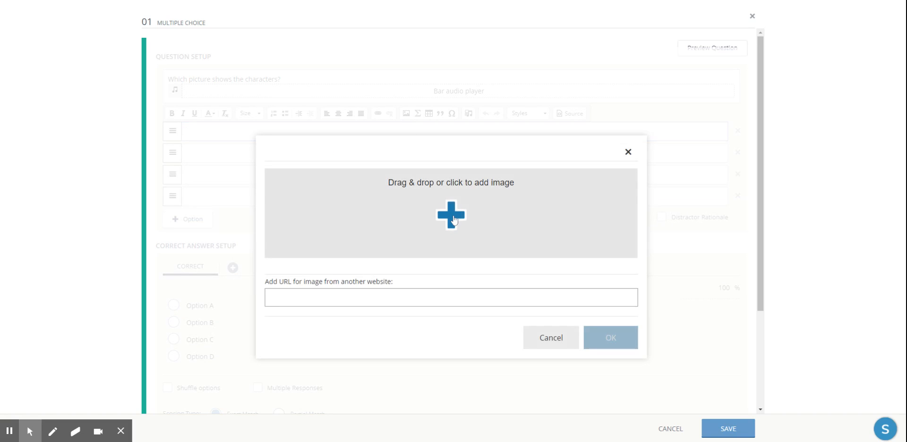
left_click(454, 221)
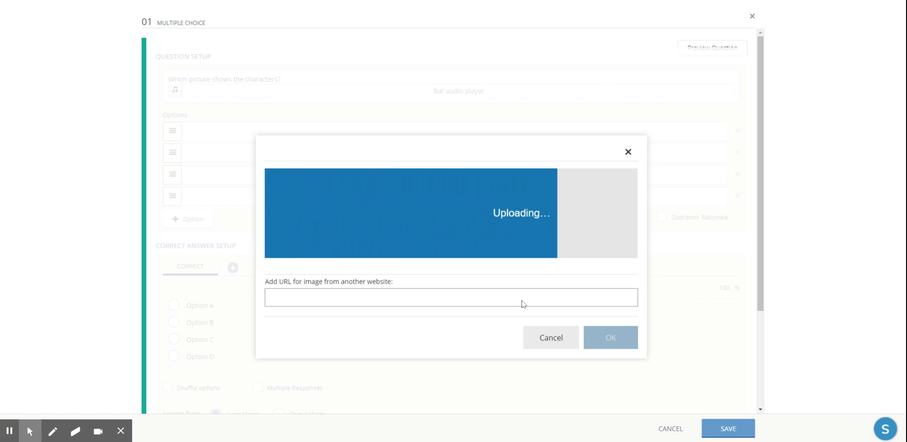
left_click(608, 345)
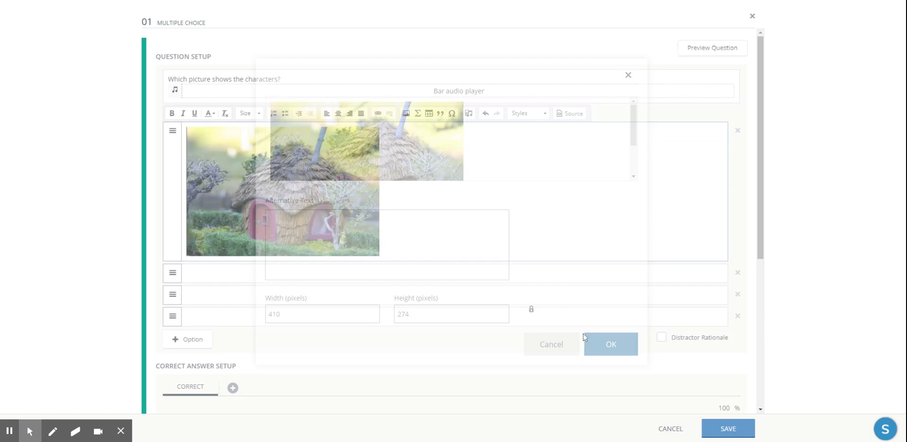
left_click(307, 198)
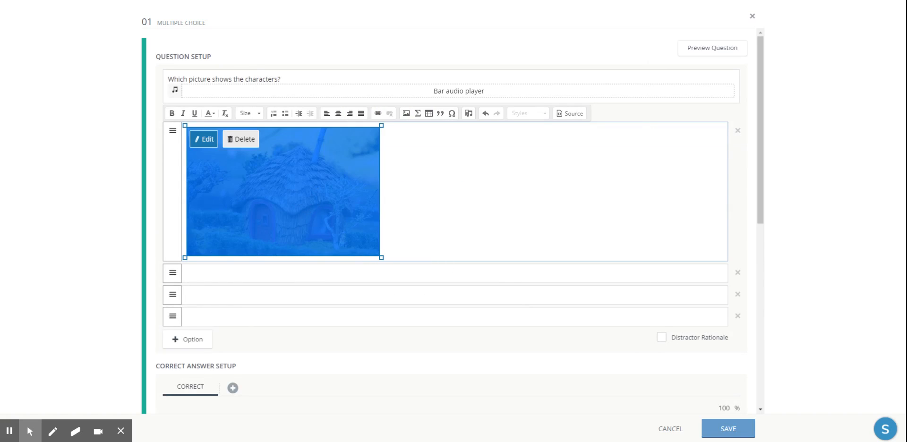
left_click_drag(381, 259, 320, 207)
- Upload the wolf and three pigs picture into the second answer option and shrink it to about two-thirds of its size
left_click(243, 236)
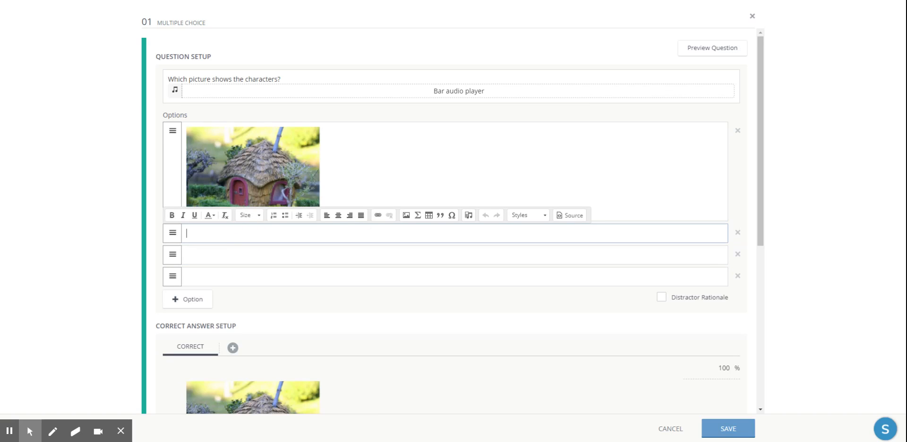
left_click(405, 215)
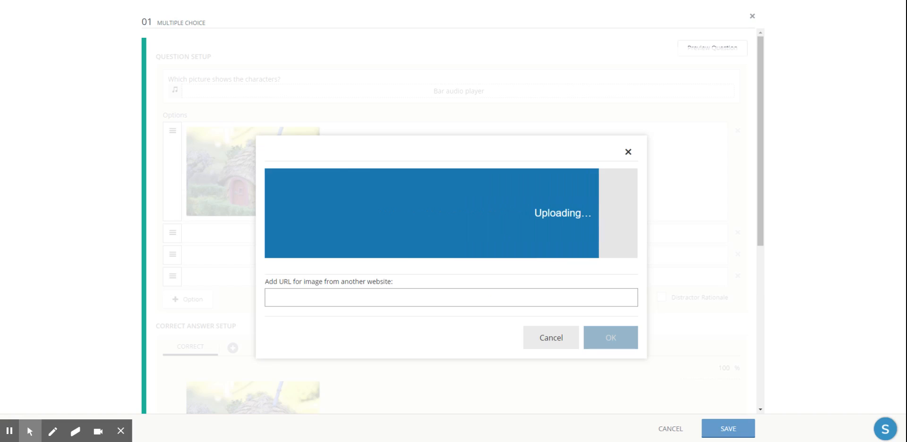
left_click(605, 352)
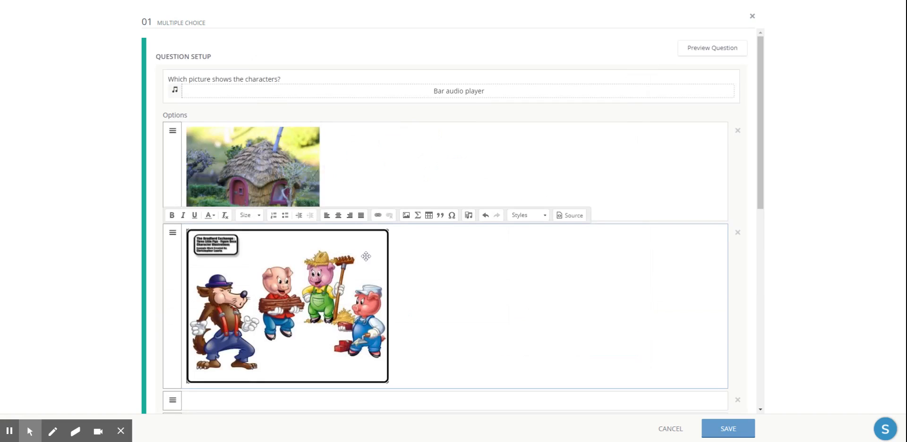
scroll(360, 251, "down", 4)
left_click(313, 175)
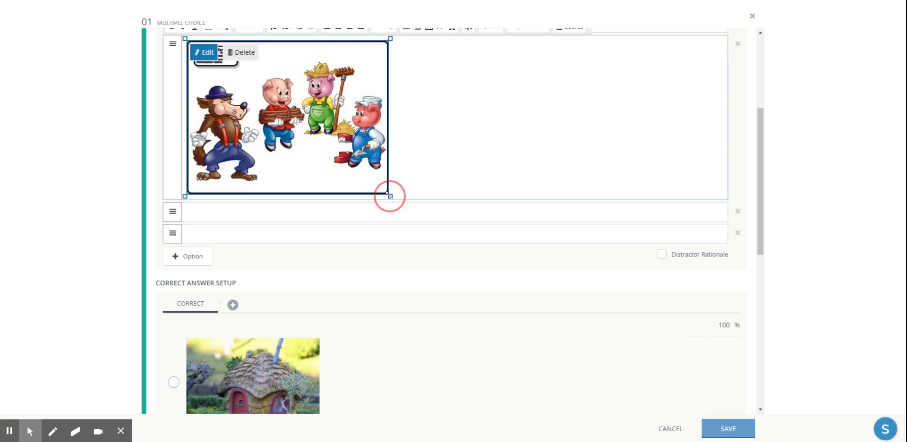
left_click_drag(391, 195, 323, 144)
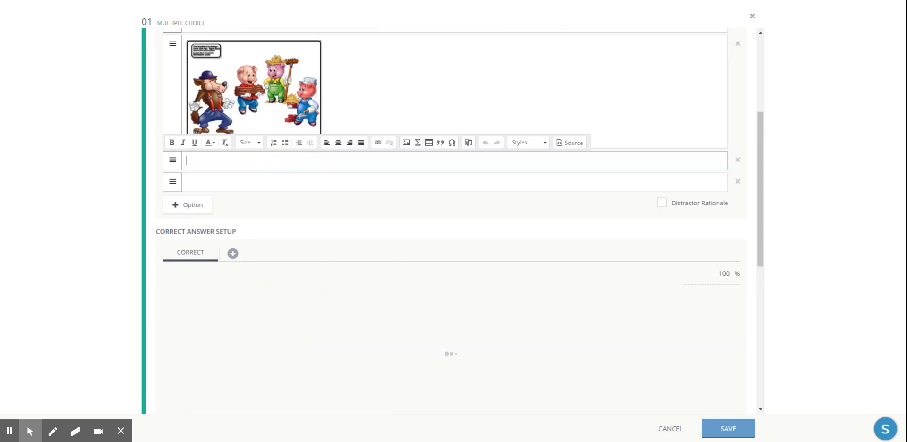
- Upload the picture of the pigs' three houses into the third answer option and shrink it to about half its size
left_click(407, 143)
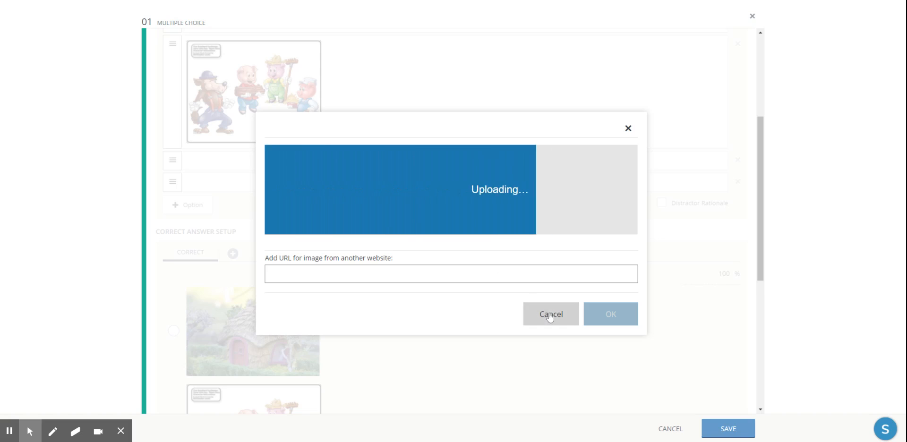
left_click(608, 323)
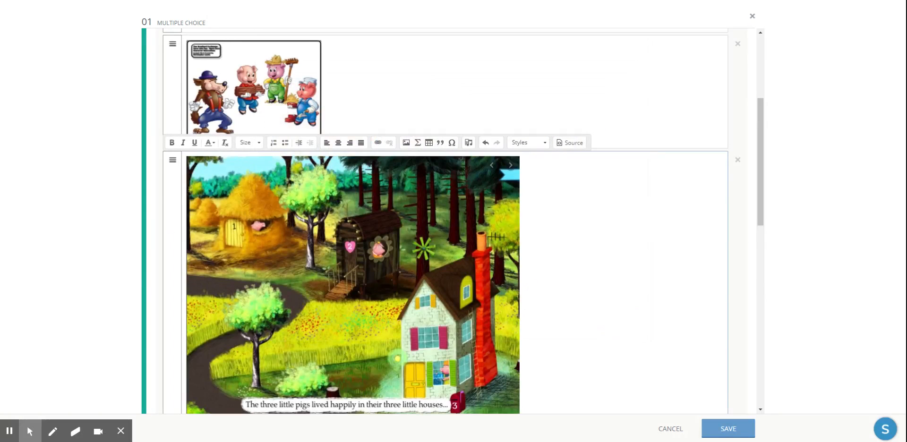
left_click(456, 263)
scroll(520, 376, "down", 2)
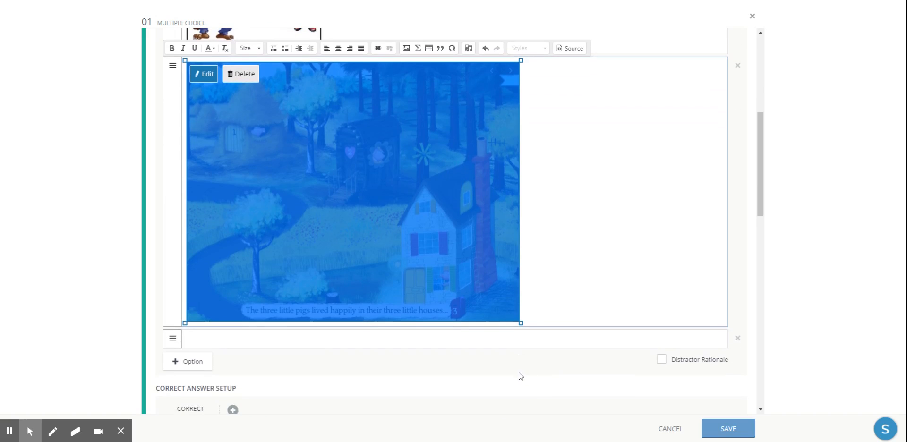
left_click_drag(521, 323, 350, 189)
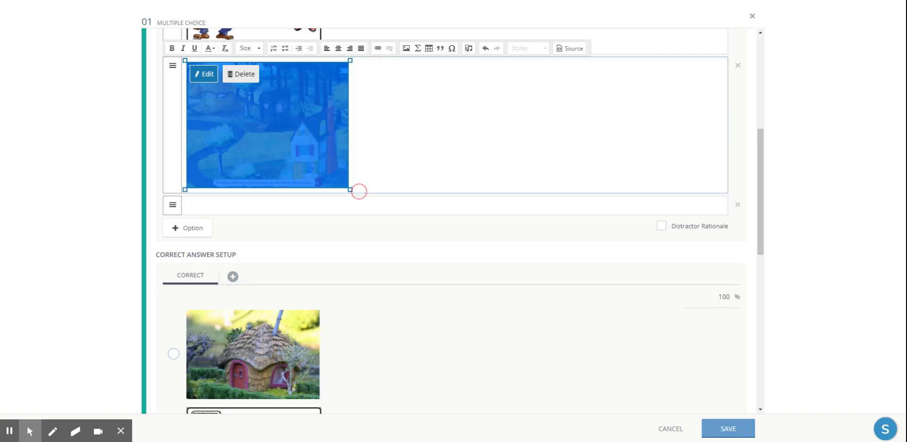
left_click(463, 244)
scroll(418, 200, "up", 3)
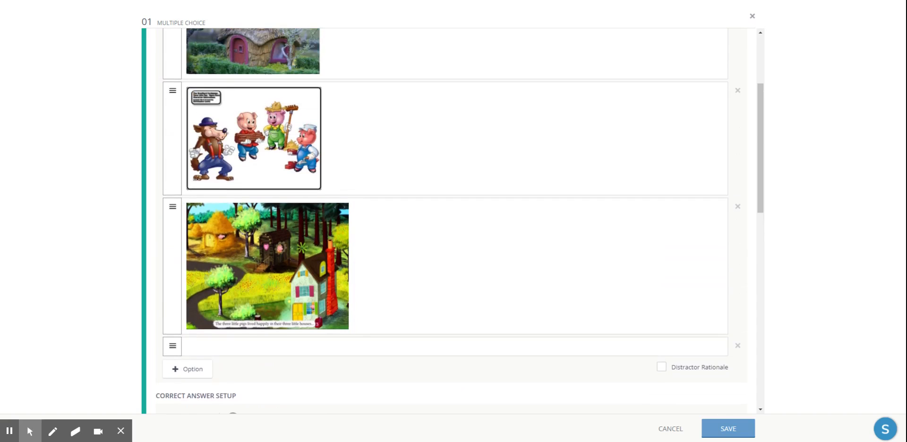
- Mark the wolf and three pigs picture as the correct answer and save the question
scroll(418, 199, "down", 8)
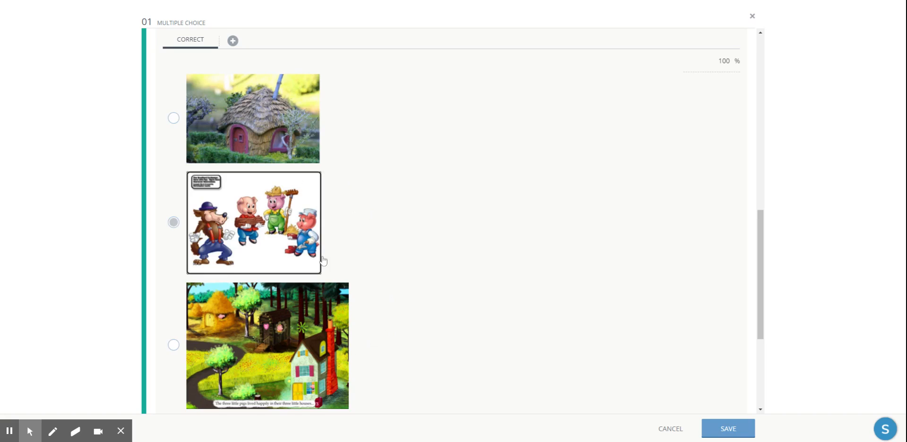
left_click(173, 227)
scroll(445, 253, "down", 2)
left_click(728, 429)
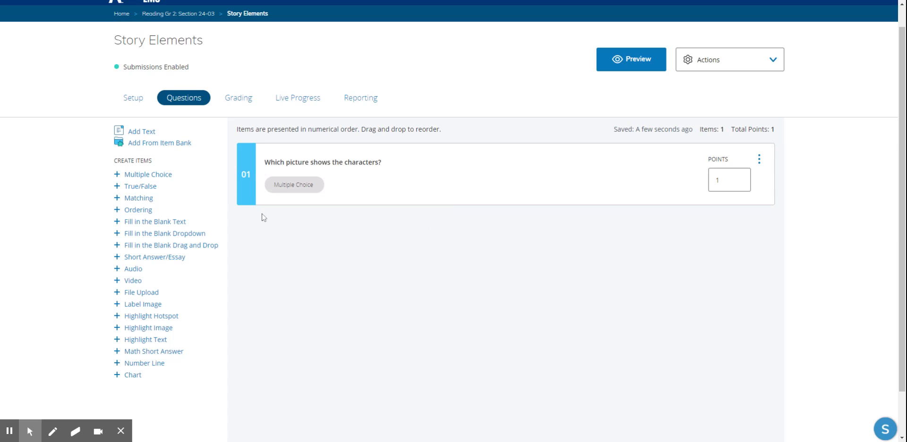
- Preview the assessment as a student, start a new attempt and play the question's audio
left_click(630, 64)
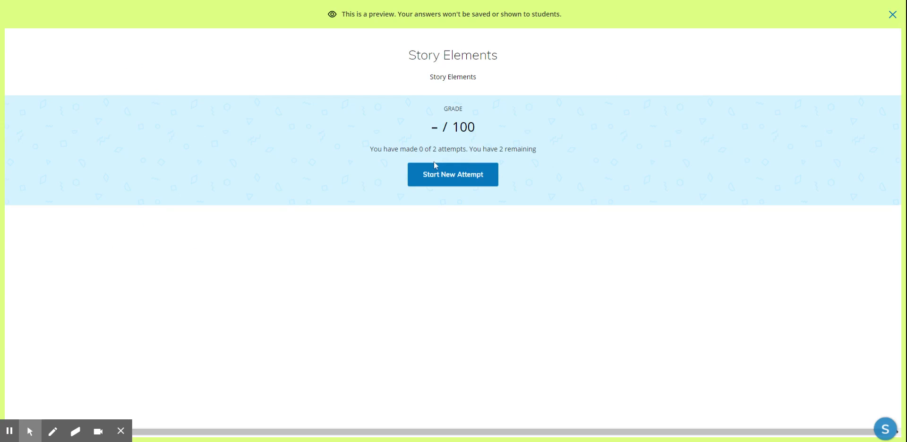
left_click(469, 176)
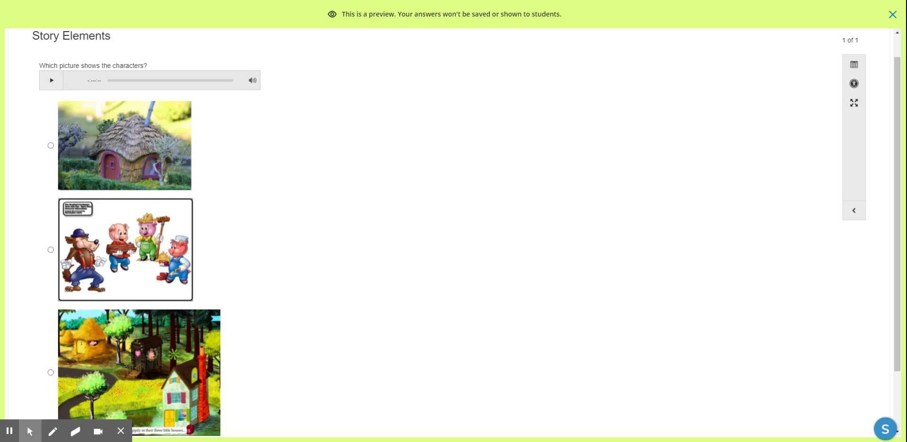
left_click(51, 83)
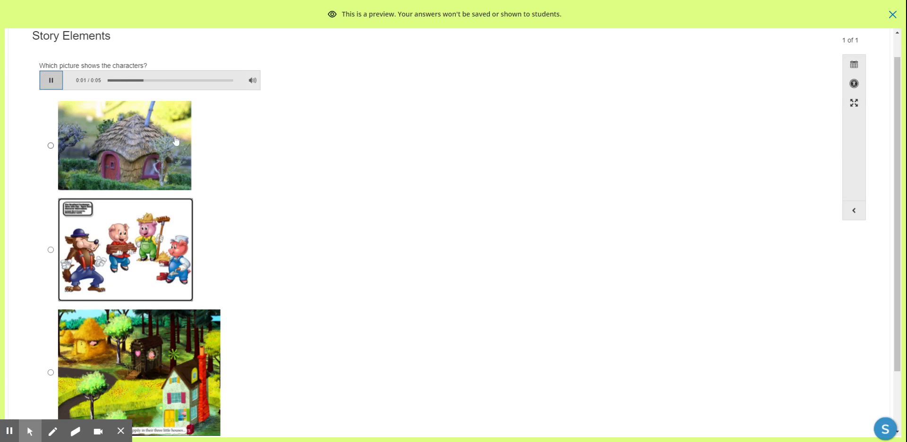
left_click(50, 83)
scroll(241, 115, "down", 2)
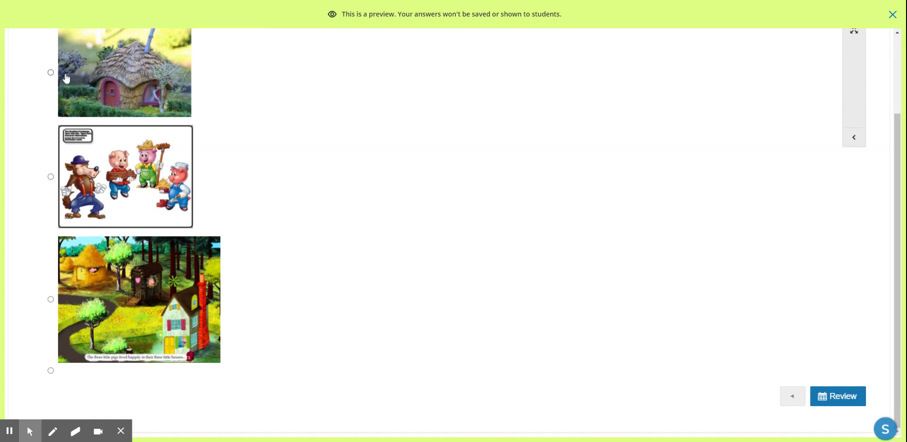
- Try selecting each of the four answer choices in the preview attempt, and close the preview
left_click(49, 73)
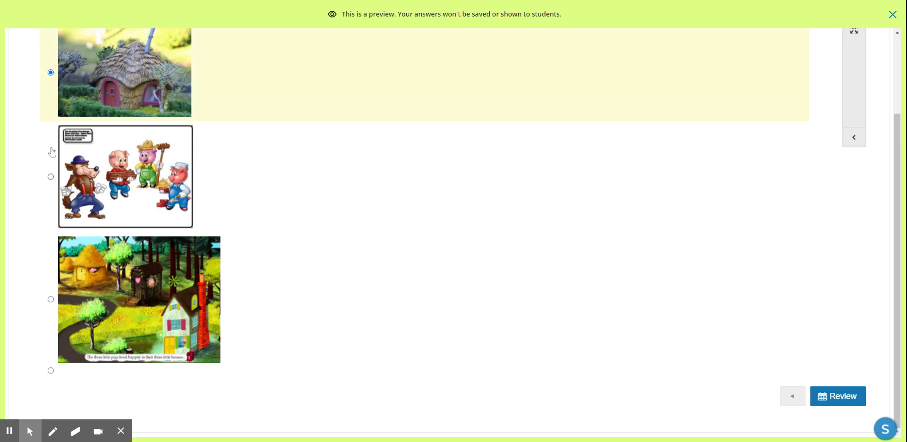
left_click(51, 177)
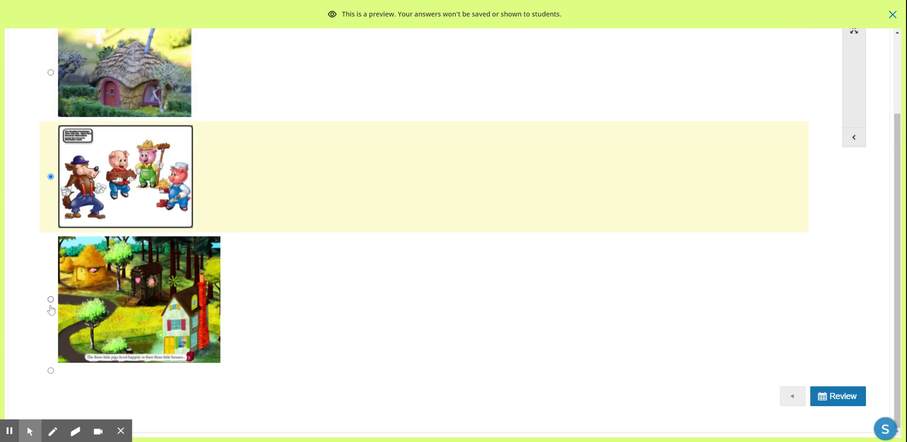
left_click(50, 299)
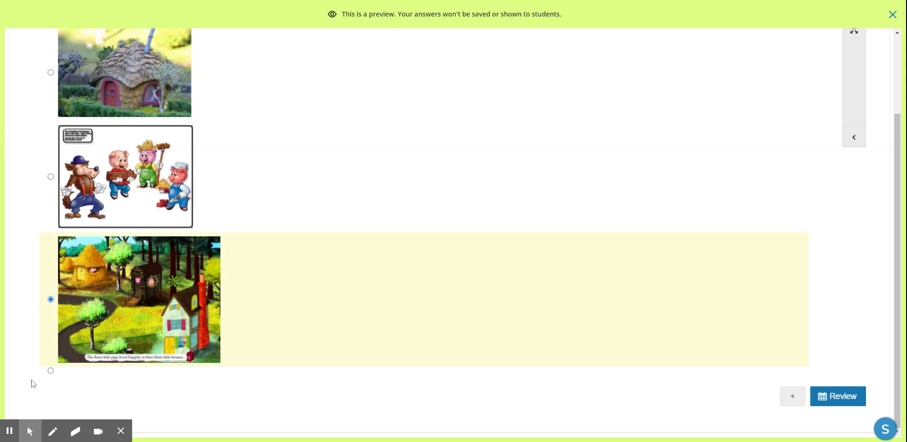
left_click(51, 371)
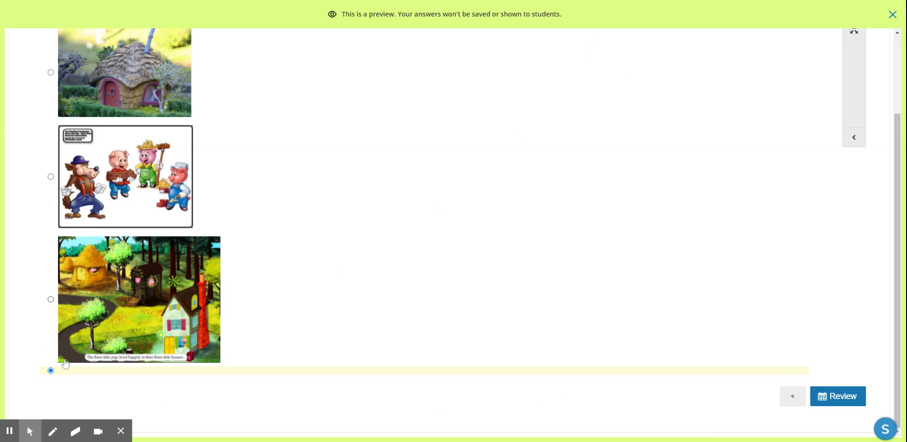
left_click(892, 15)
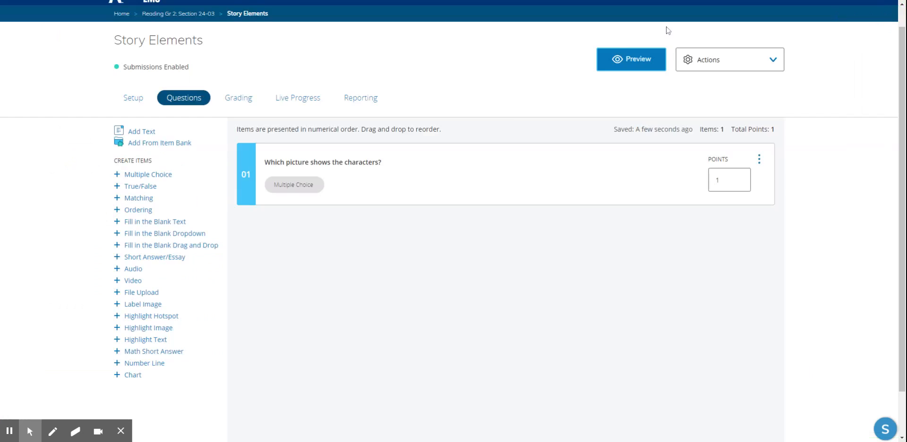
- Reopen the "Which picture shows the characters?" question and delete its empty fourth answer option
left_click(505, 163)
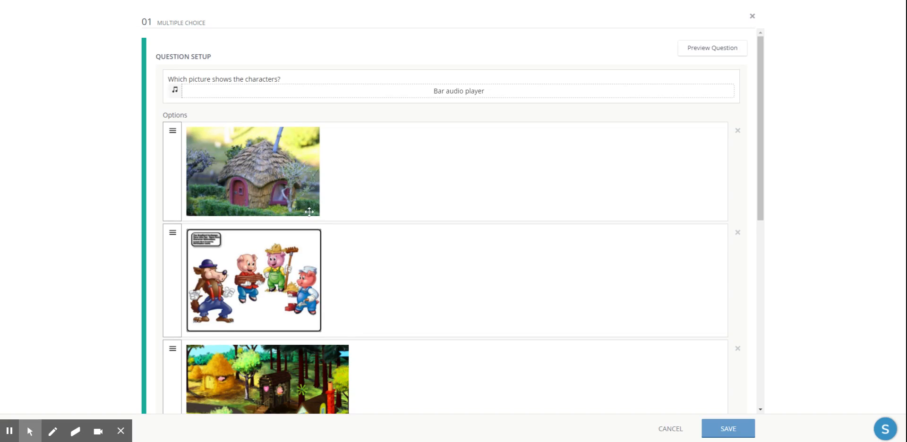
scroll(309, 211, "down", 6)
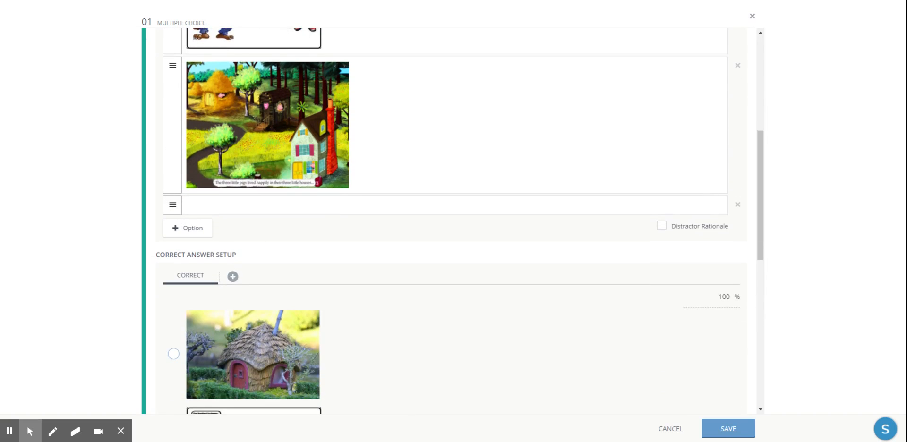
left_click(738, 205)
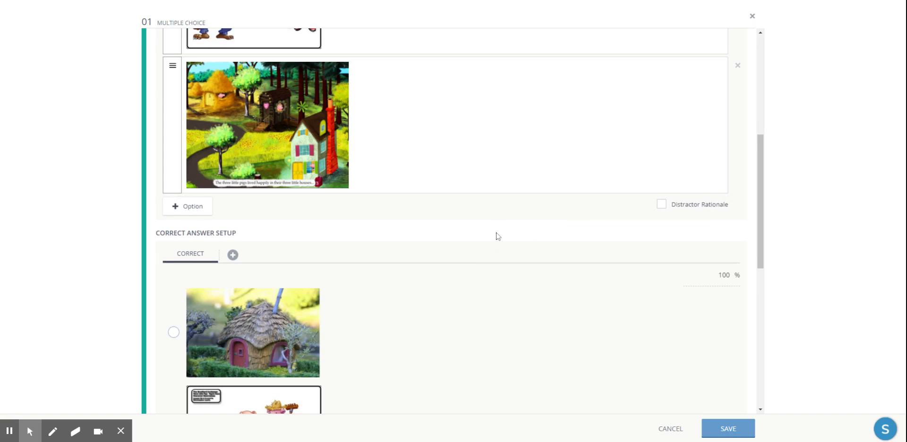
- Save the multiple choice question with its three remaining picture options
scroll(471, 199, "up", 6)
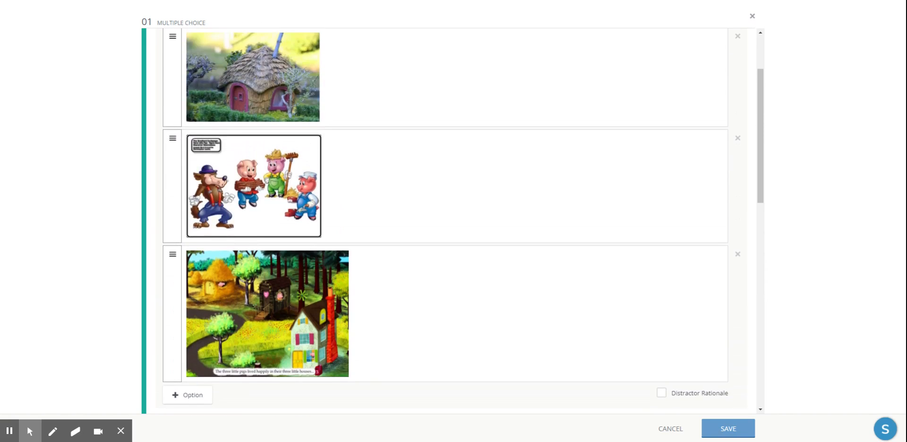
left_click(711, 429)
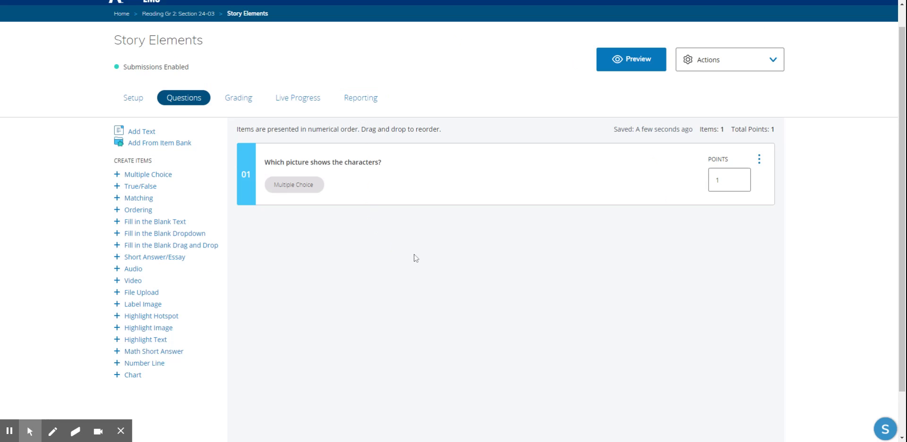
- Add a matching question with the text "Drag and drop the pictures to the correct story element."
scroll(495, 254, "up", 1)
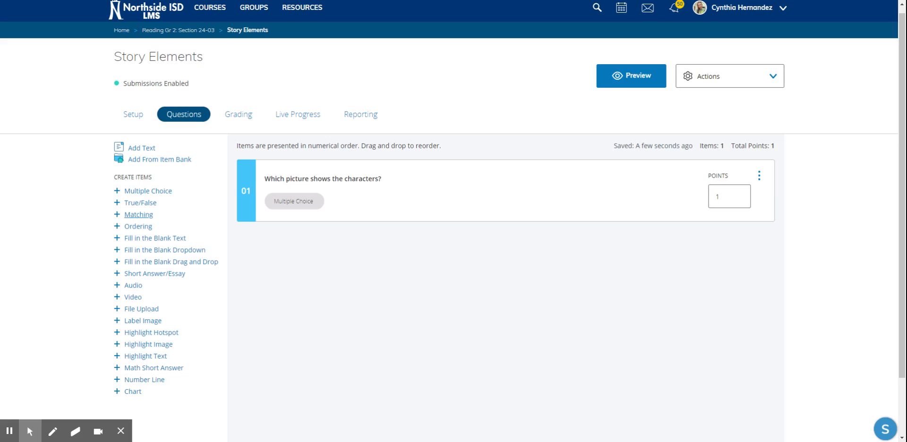
left_click(138, 215)
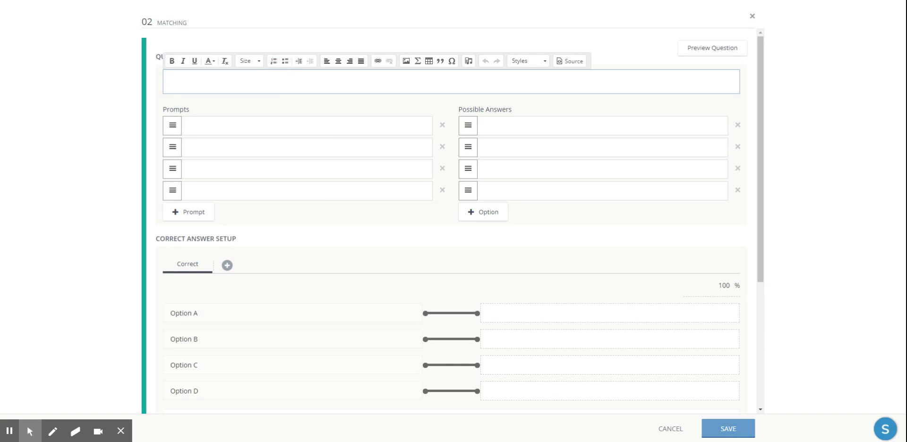
type("Drag and drop the pictures to the co")
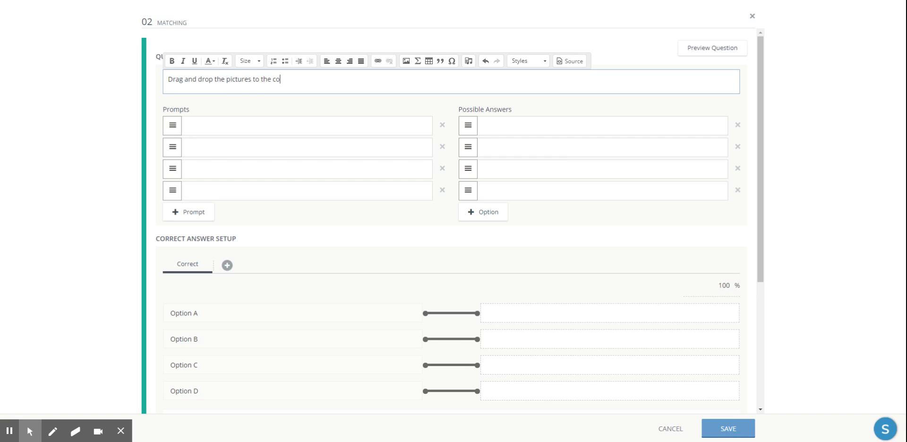
type("rrect story element.")
- Record audio for the matching question's text and insert it below the text as a bar-style audio player
left_click(469, 62)
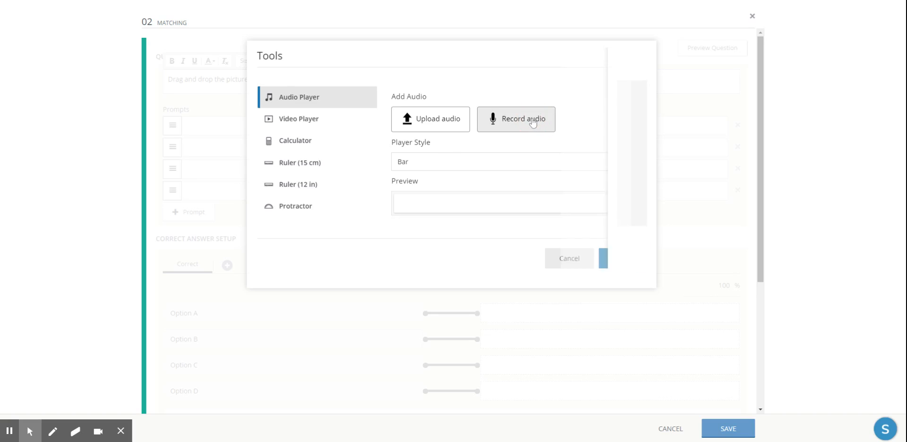
left_click(533, 122)
left_click(450, 160)
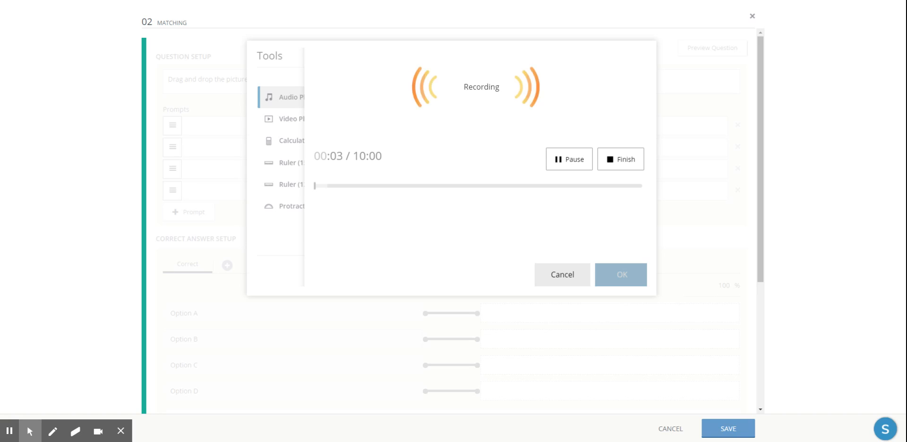
left_click(619, 165)
left_click(619, 277)
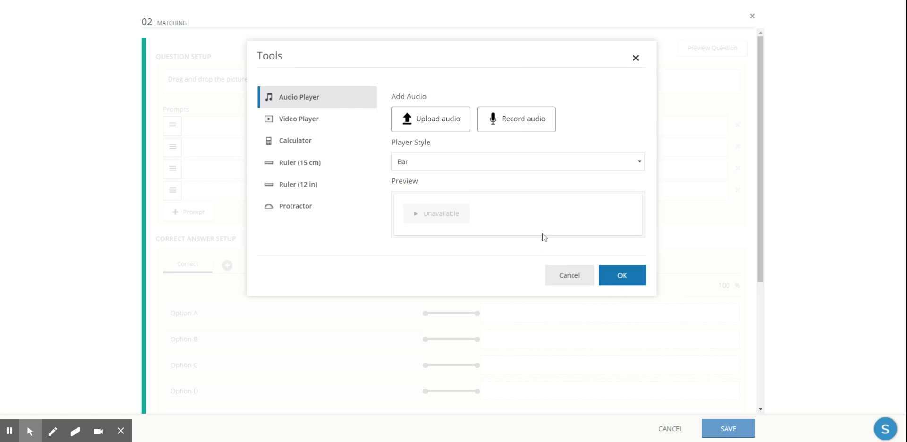
left_click(617, 280)
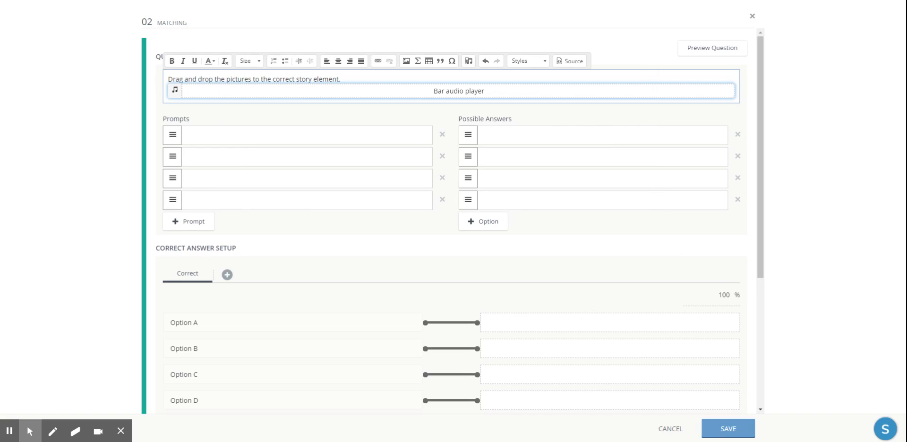
- Fill in the four matching prompts as Characters, Setting, Problem and Solution
left_click(186, 136)
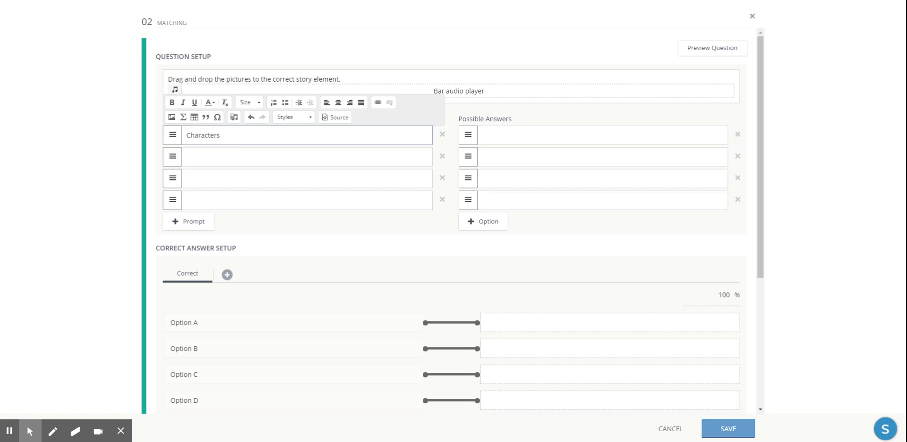
left_click(233, 157)
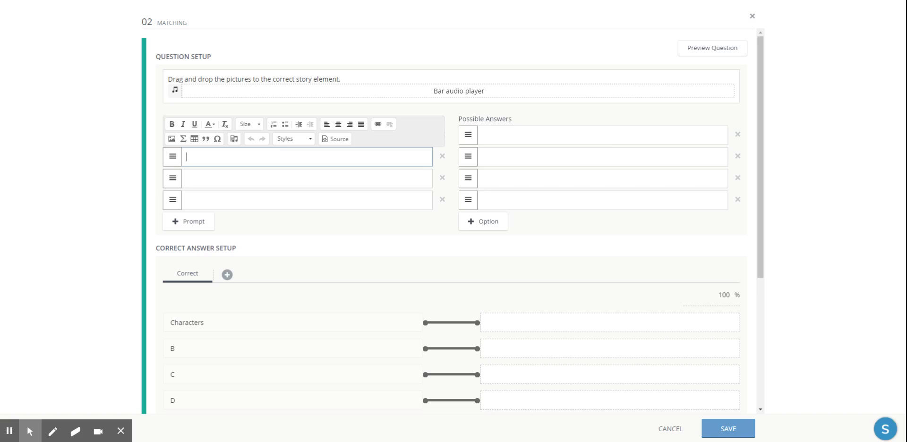
type("Setting")
key("Tab")
type("Problem")
key("Tab")
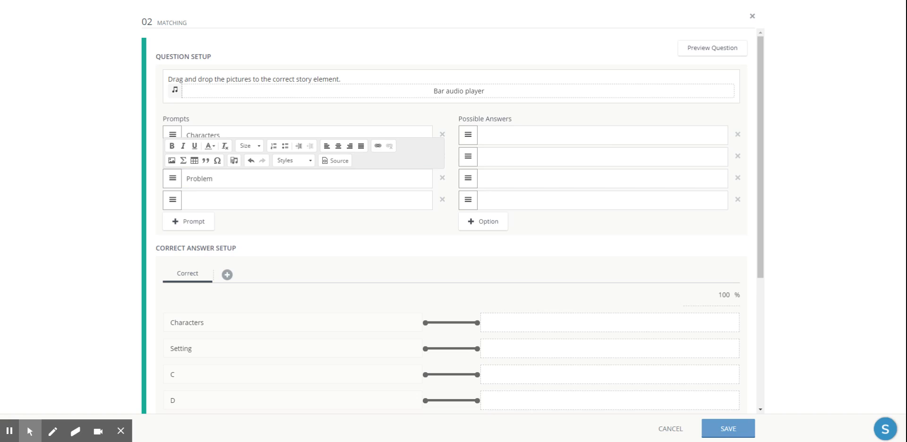
type("Solution")
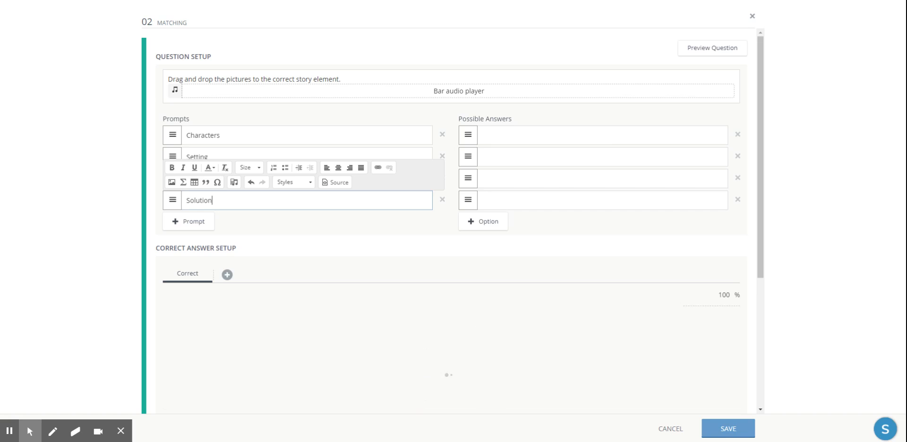
- Record audio for the Characters prompt and insert it as a bar-style audio player
left_click(270, 137)
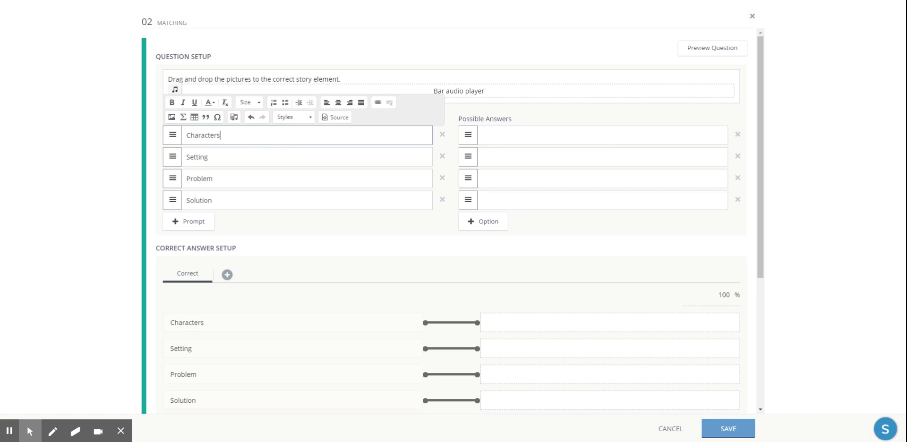
left_click(235, 119)
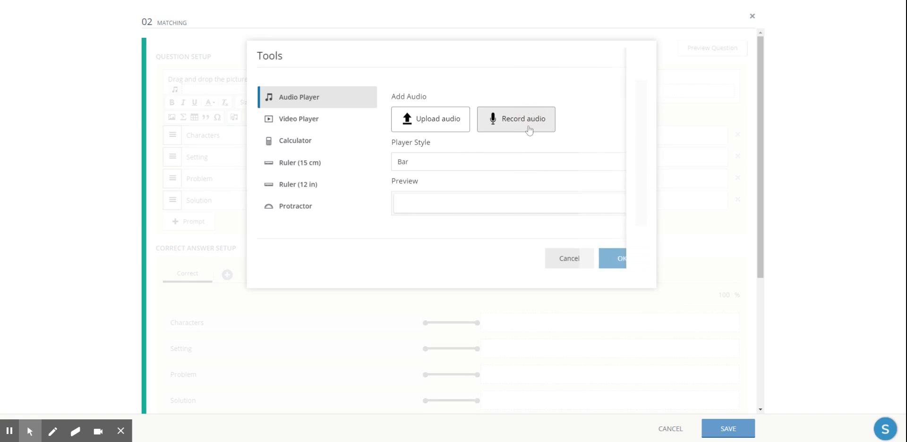
left_click(529, 130)
left_click(501, 176)
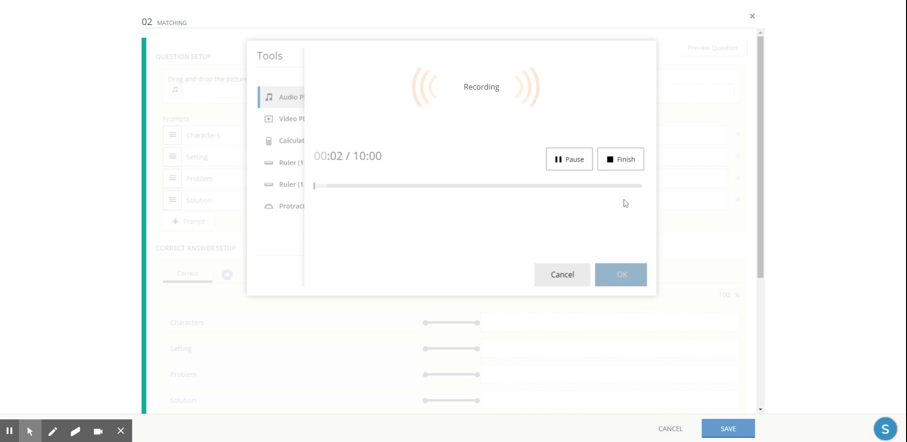
left_click(628, 165)
left_click(633, 286)
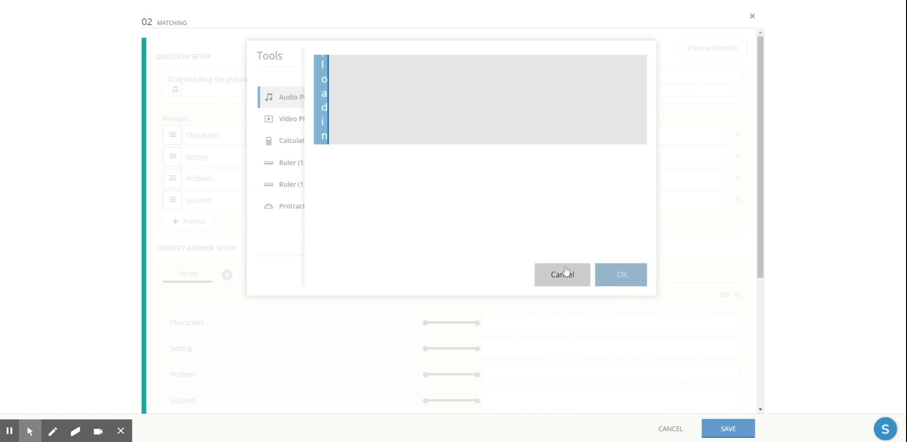
left_click(597, 286)
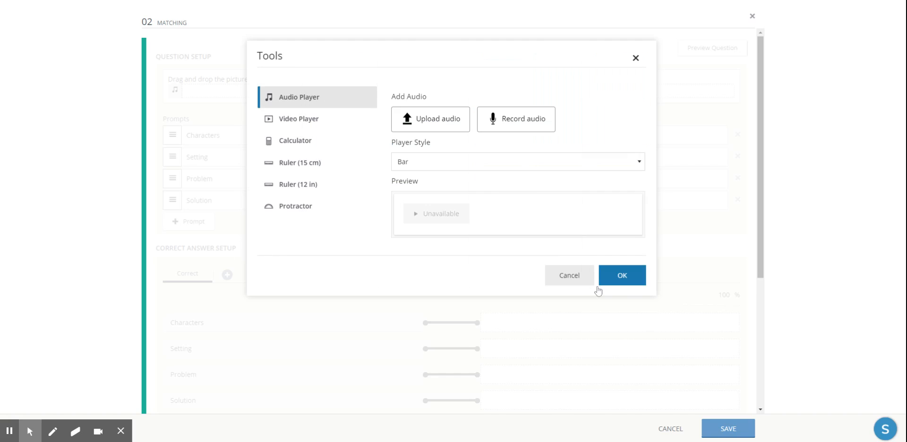
left_click(610, 275)
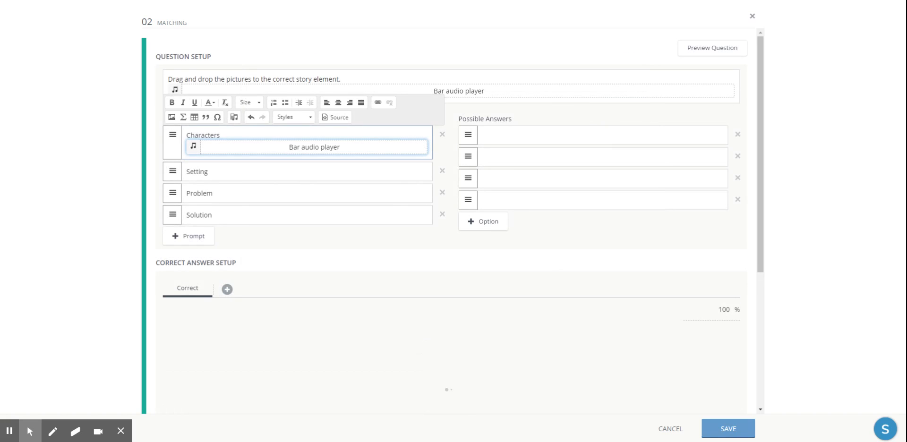
left_click(244, 172)
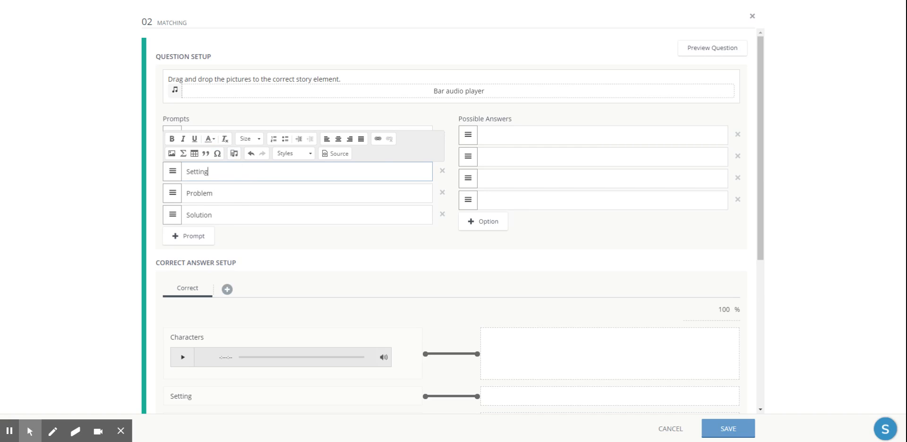
left_click(233, 194)
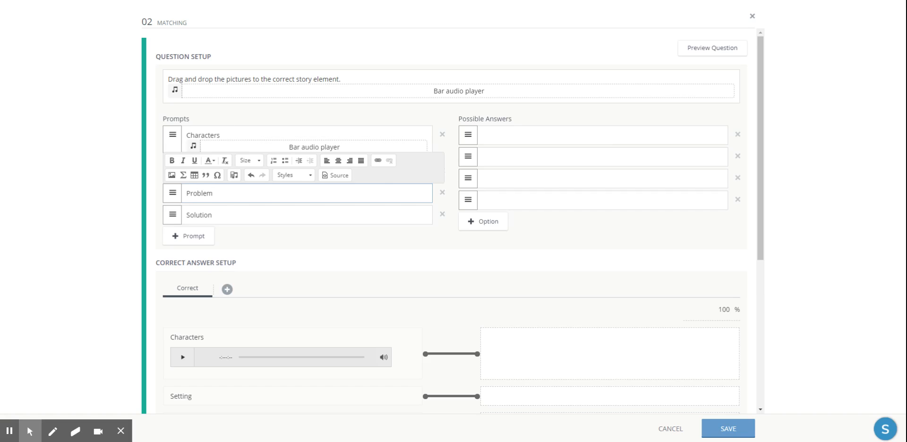
left_click(221, 216)
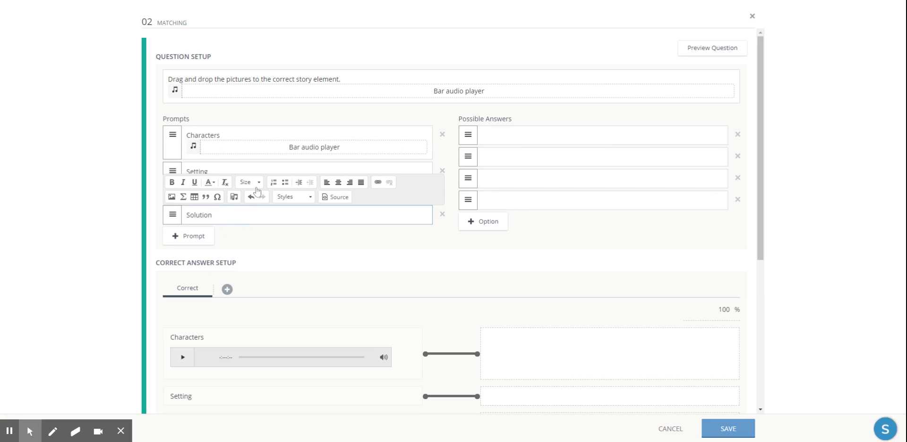
- Upload the picture of the three little pigs' houses as the first possible answer and shrink it to less than half its width
left_click(536, 136)
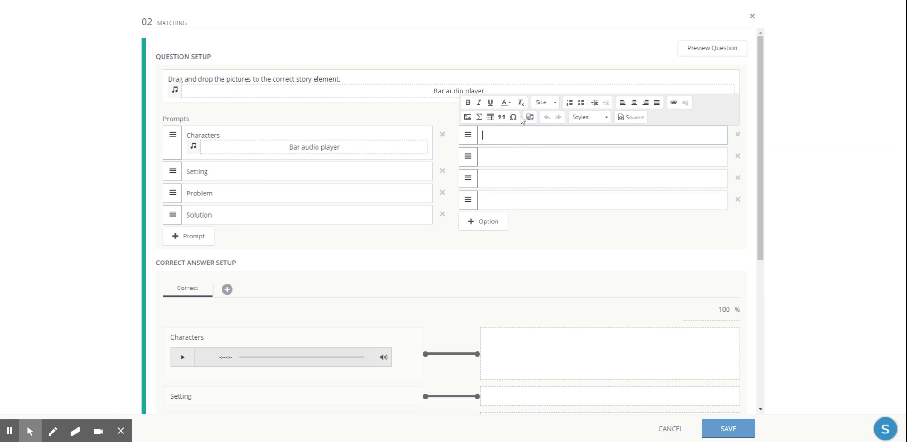
left_click(467, 120)
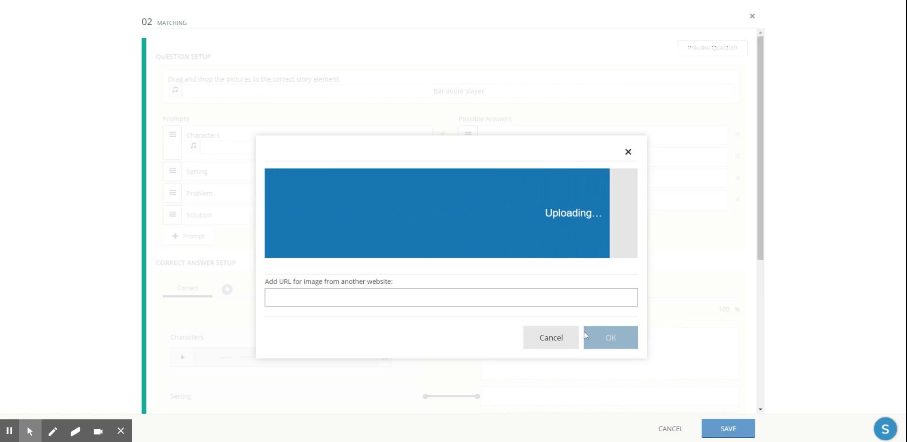
left_click(610, 349)
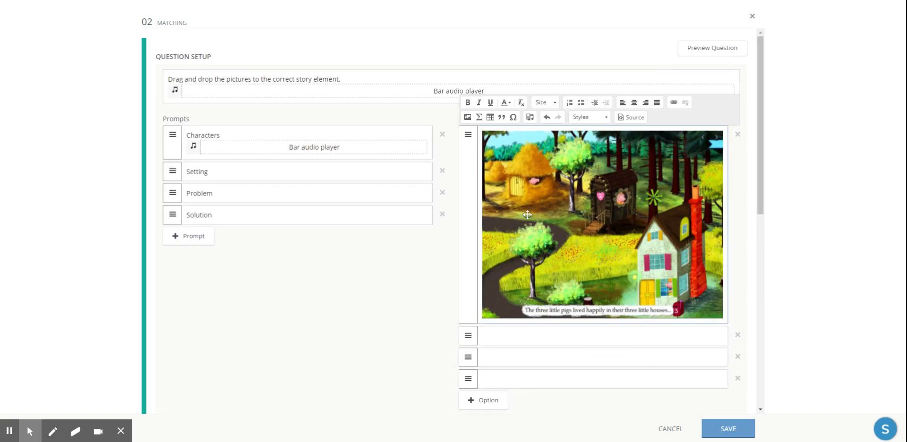
left_click(586, 223)
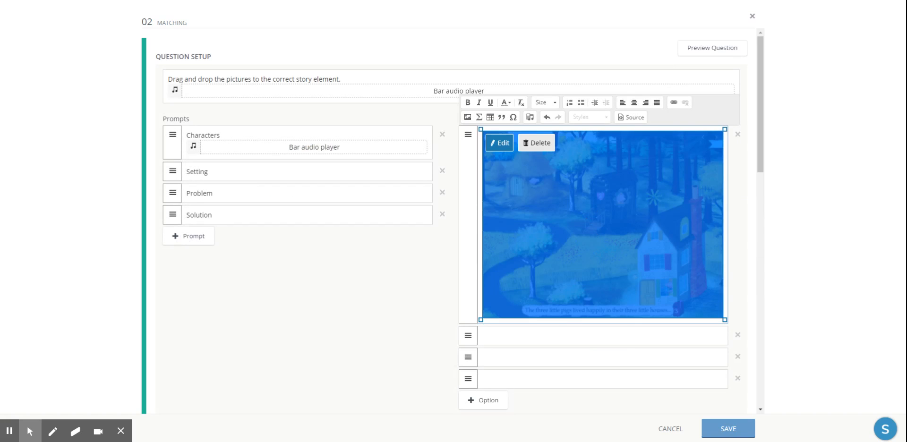
left_click_drag(724, 321, 586, 212)
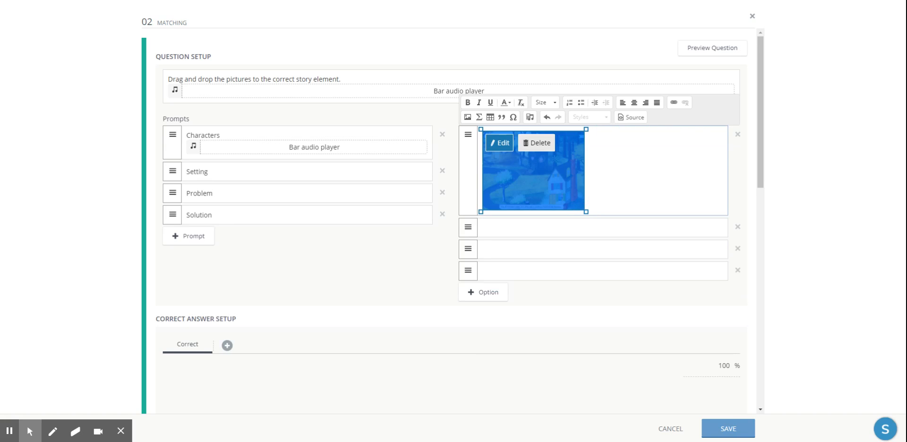
- Upload the wolf and three pigs picture as the second possible answer and shrink it to about the first picture's width
left_click(522, 228)
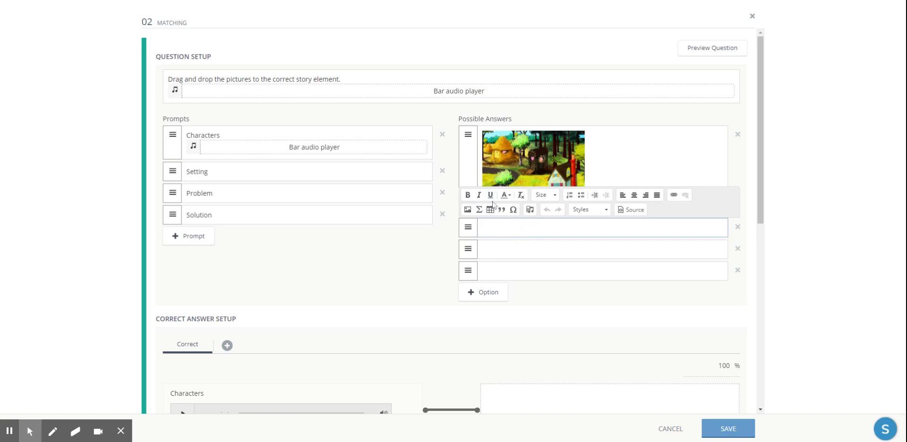
left_click(468, 211)
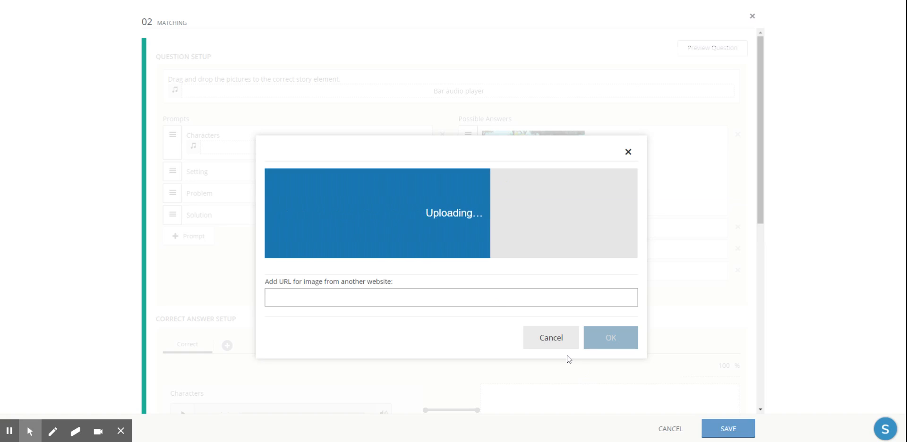
left_click(611, 345)
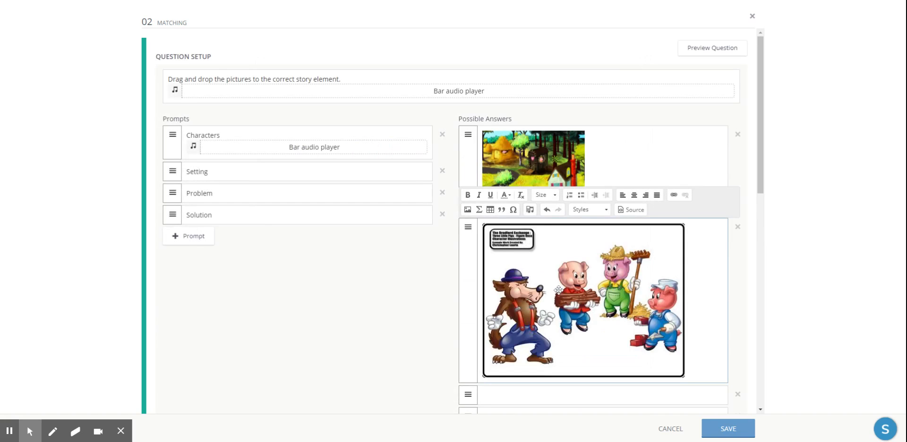
left_click(647, 348)
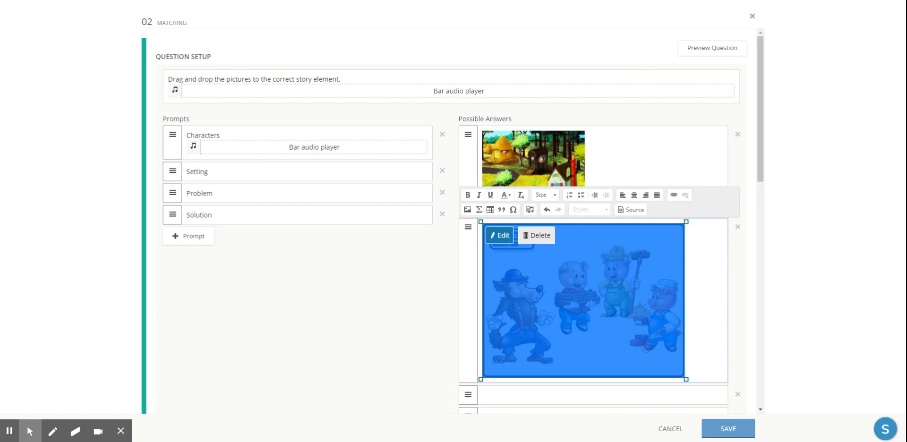
left_click_drag(686, 380, 591, 306)
- Upload the picture of the wolf blowing at the log house as the third possible answer and shrink it slightly to match the others
left_click(571, 331)
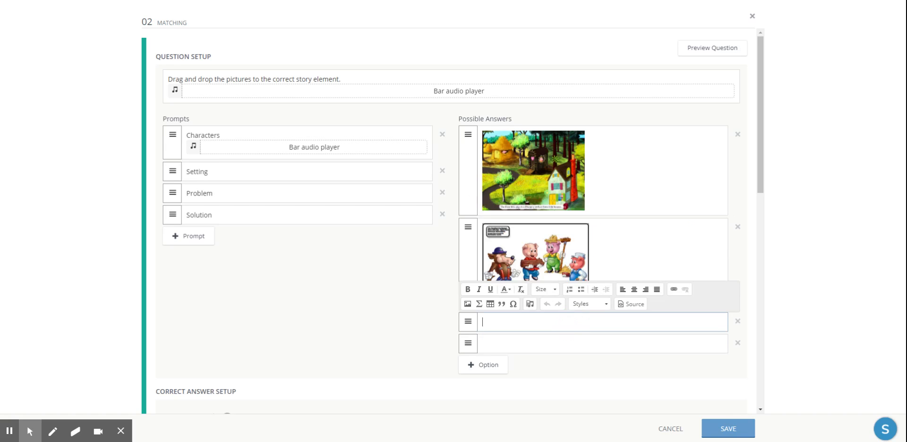
left_click(468, 304)
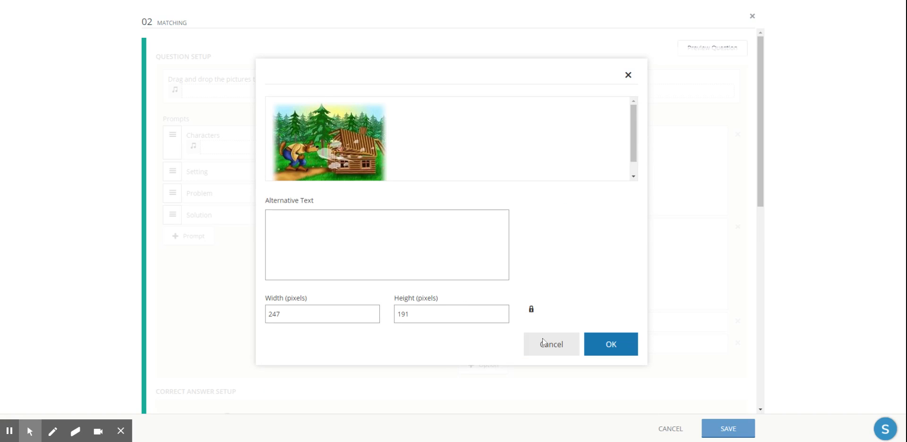
left_click(625, 355)
scroll(582, 333, "down", 3)
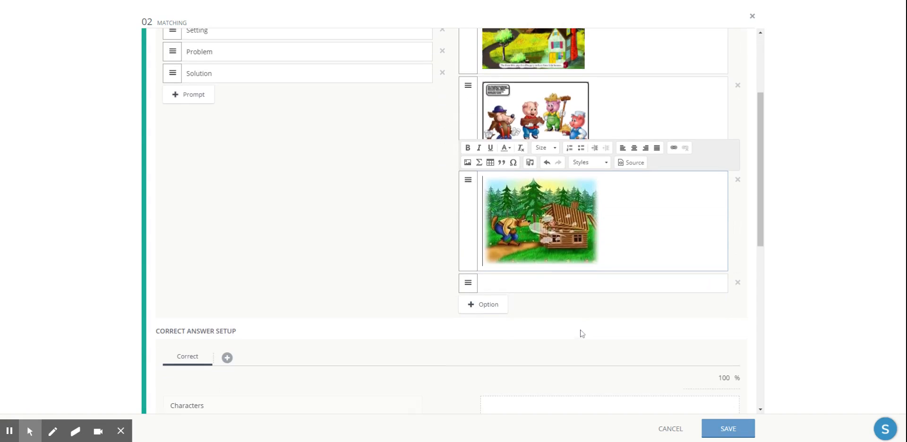
left_click(575, 235)
left_click_drag(601, 269, 589, 259)
- Upload the picture of the pig building with bricks as the fourth possible answer and shrink it to match the other pictures' width
left_click(579, 275)
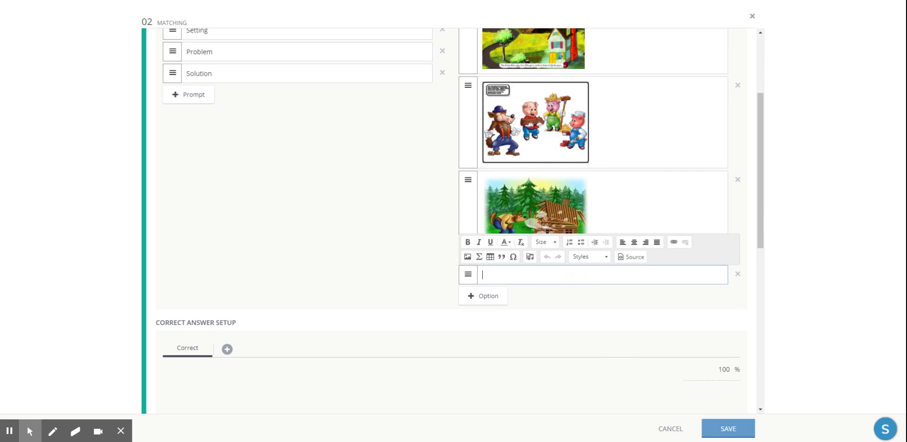
left_click(468, 257)
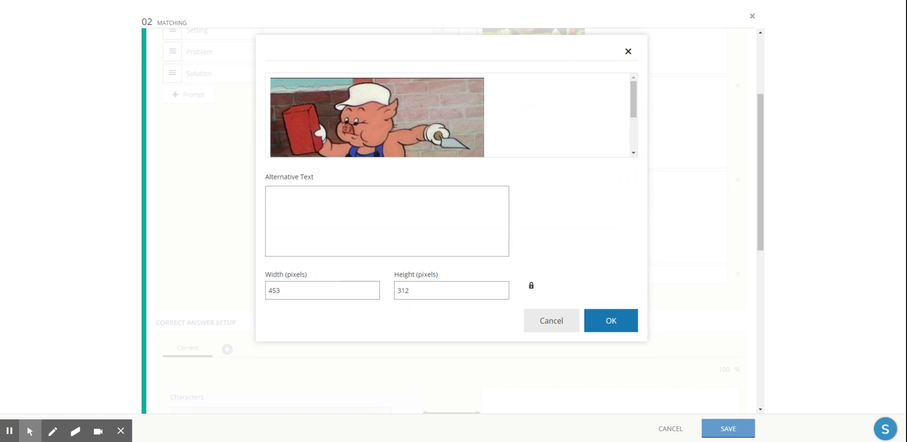
left_click(611, 321)
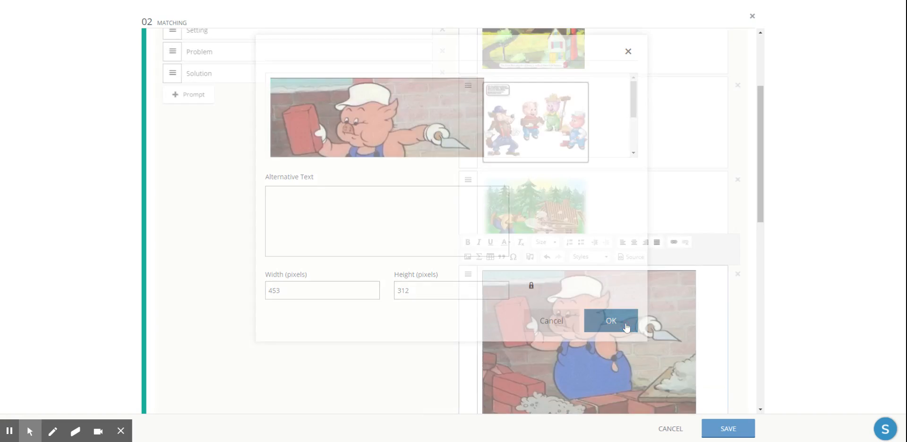
scroll(625, 344, "down", 2)
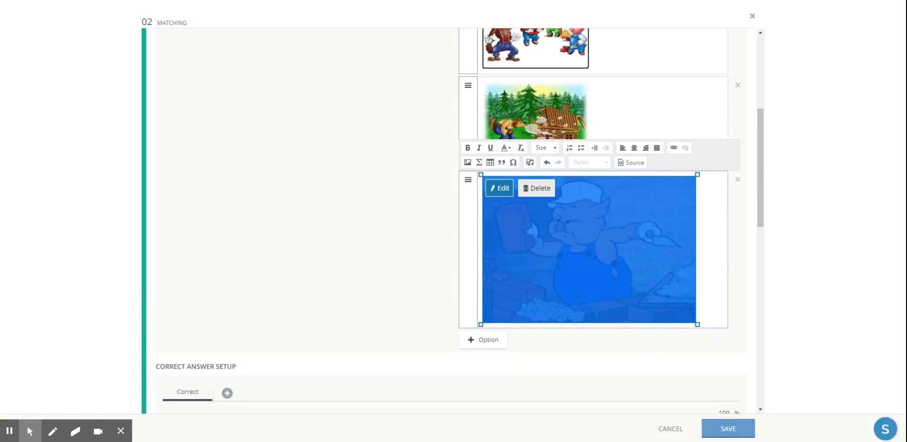
left_click_drag(696, 326, 576, 257)
left_click(682, 246)
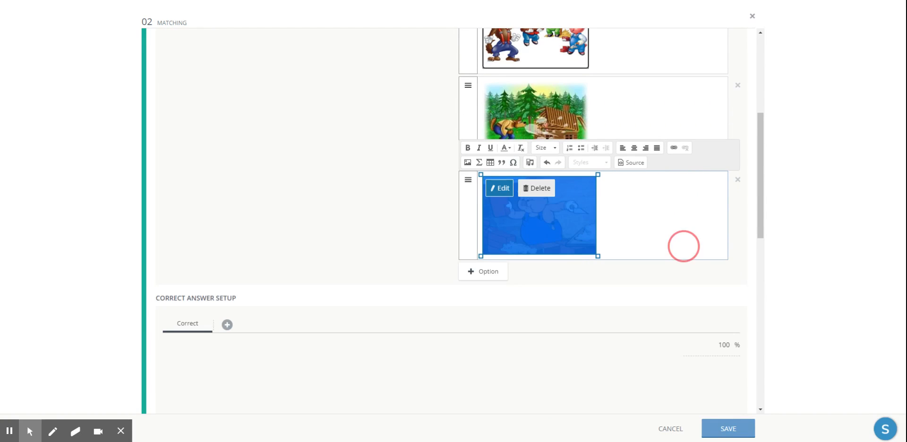
scroll(539, 189, "up", 3)
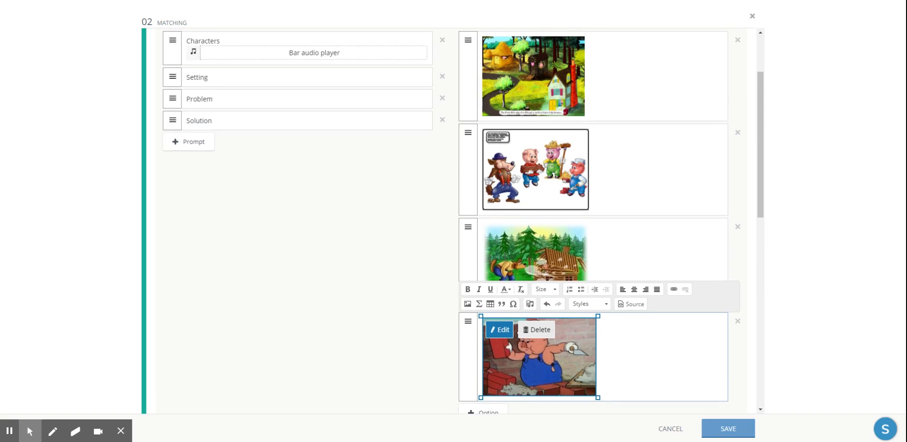
left_click_drag(596, 398, 590, 393)
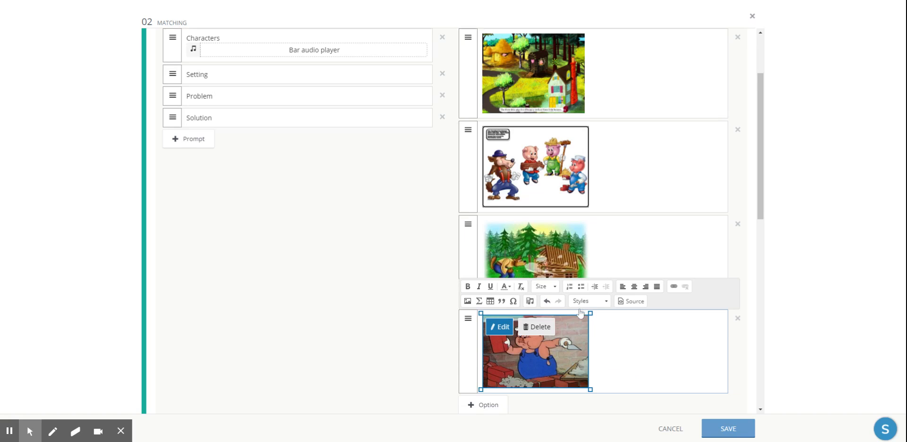
- Assign the wolf and three pigs picture as the correct answer for Characters and the houses picture for Setting
scroll(541, 284, "down", 4)
scroll(409, 158, "down", 6)
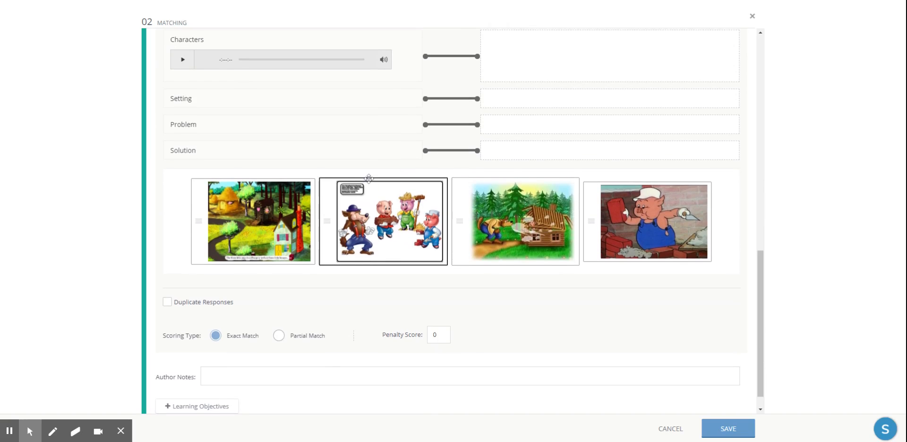
scroll(373, 179, "up", 1)
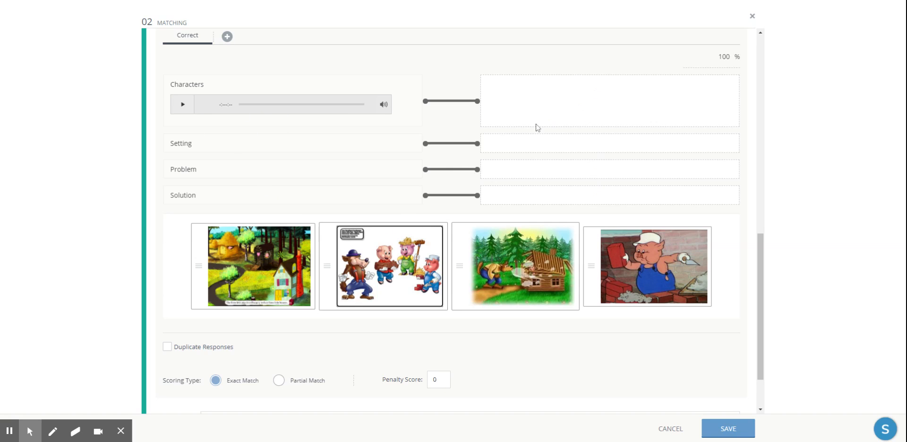
left_click_drag(382, 277, 521, 128)
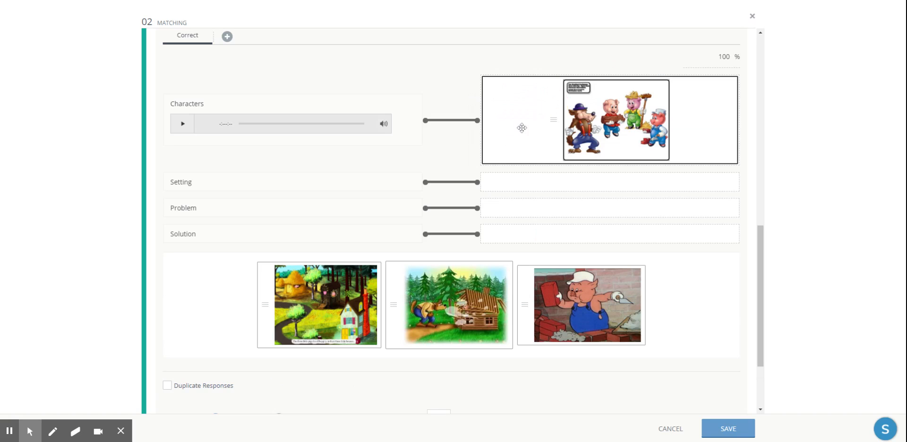
left_click_drag(329, 310, 602, 174)
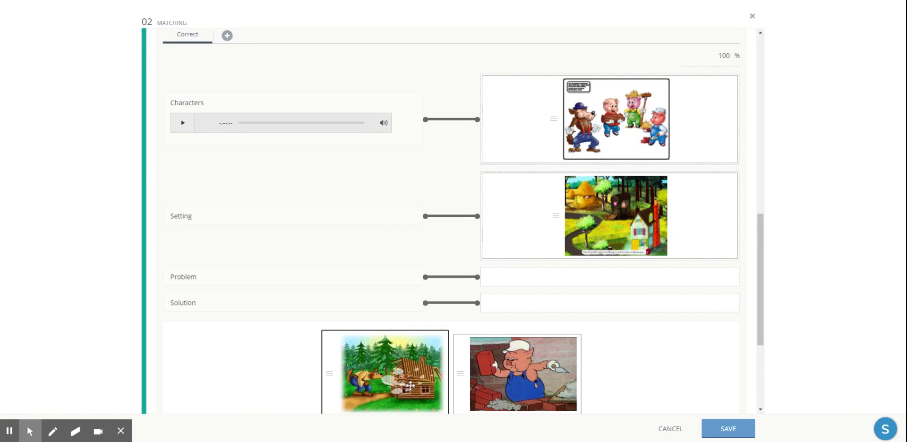
- Assign the picture of the wolf blowing at the log house to Problem and the bricklaying pig to Solution, and save the matching question
scroll(410, 386, "down", 2)
left_click_drag(390, 290, 551, 188)
left_click_drag(453, 340, 564, 301)
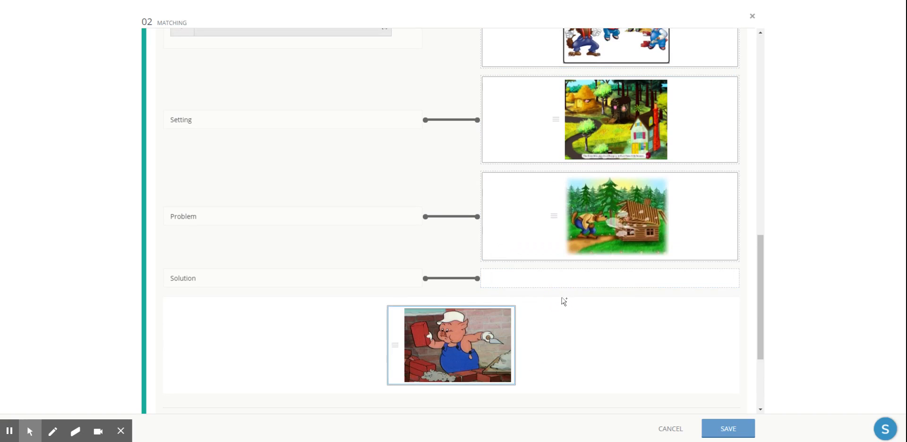
left_click_drag(411, 366, 553, 284)
scroll(505, 290, "down", 3)
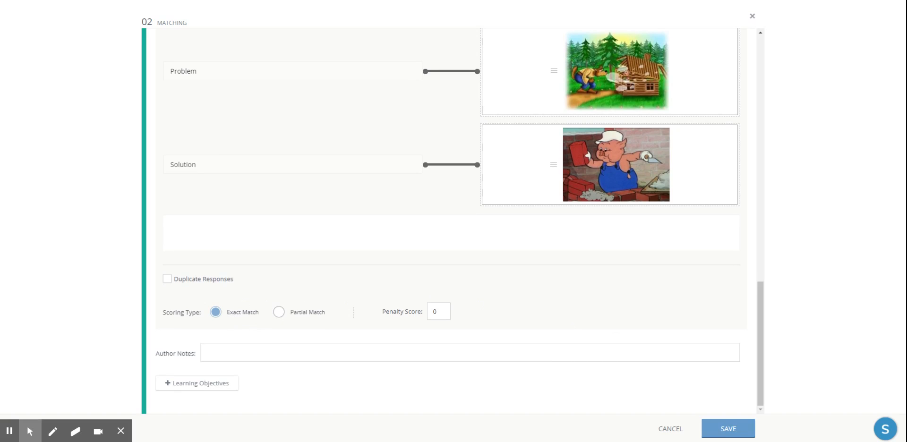
left_click(728, 429)
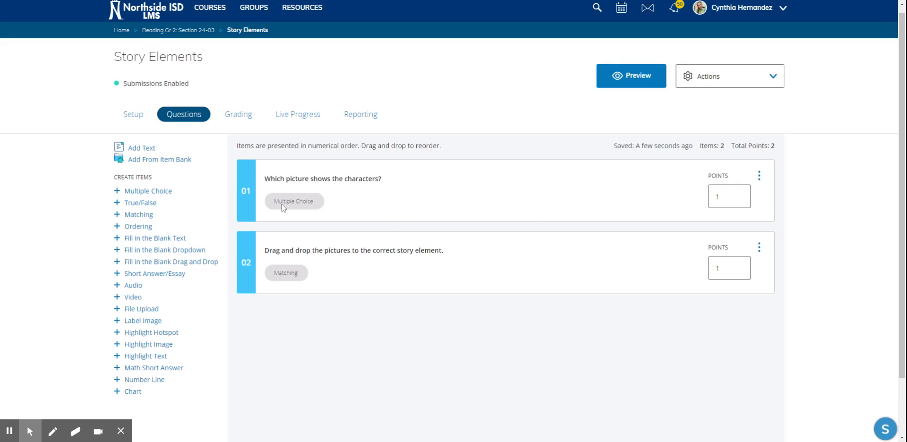
left_click(303, 208)
mouse_move(303, 208)
left_mouse_down()
mouse_move(275, 271)
mouse_move(307, 206)
left_mouse_up()
mouse_move(285, 278)
left_mouse_down()
mouse_move(294, 289)
mouse_move(283, 277)
left_mouse_up()
- Add an Audio question asking how the Three Little Pigs solve the wolf blowing their houses down, telling students to click the red button to record
left_click(133, 285)
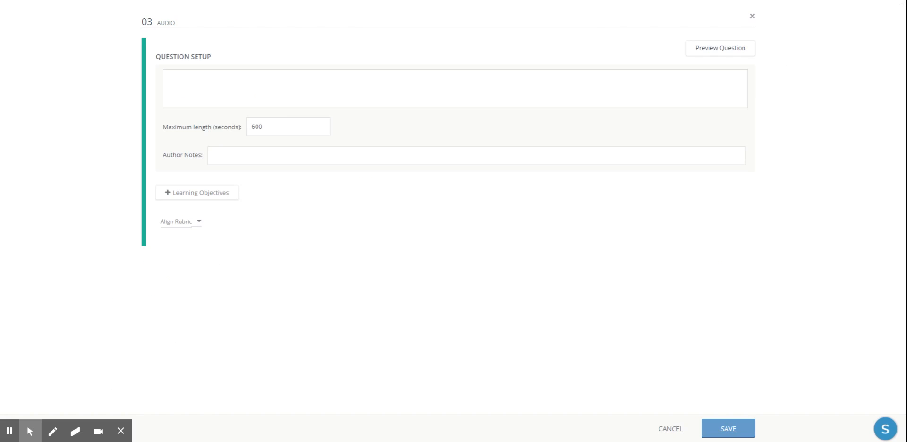
left_click(223, 89)
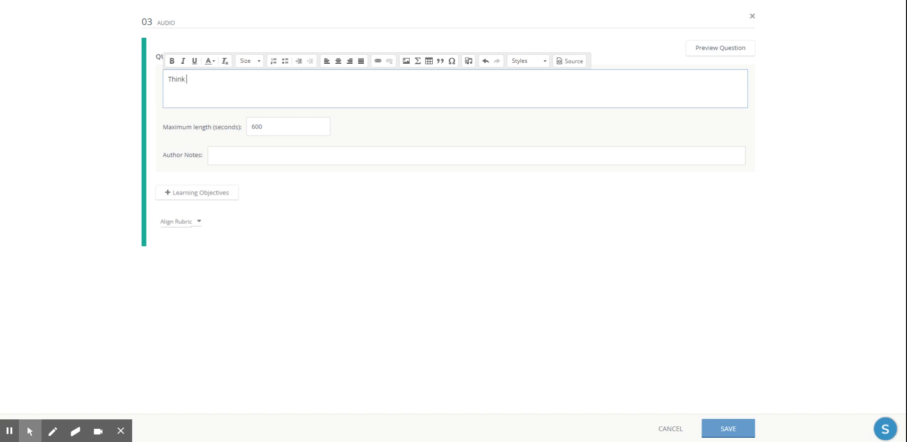
type("Think of a")
type("swer.")
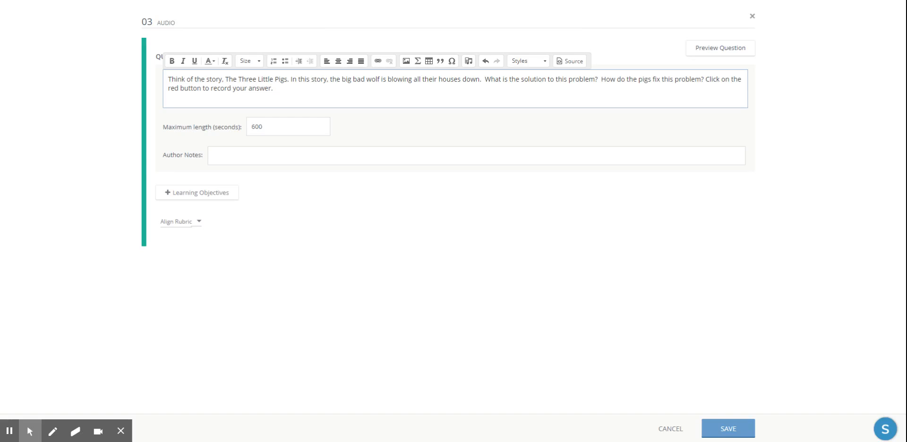
- Record the Audio question's prompt, insert it below the text as a bar-style audio player, and save the question
left_click(469, 61)
left_click(507, 126)
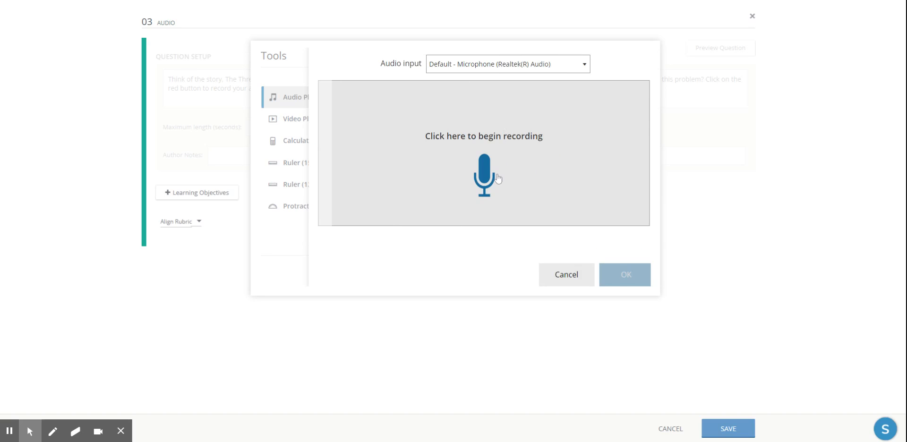
left_click(497, 178)
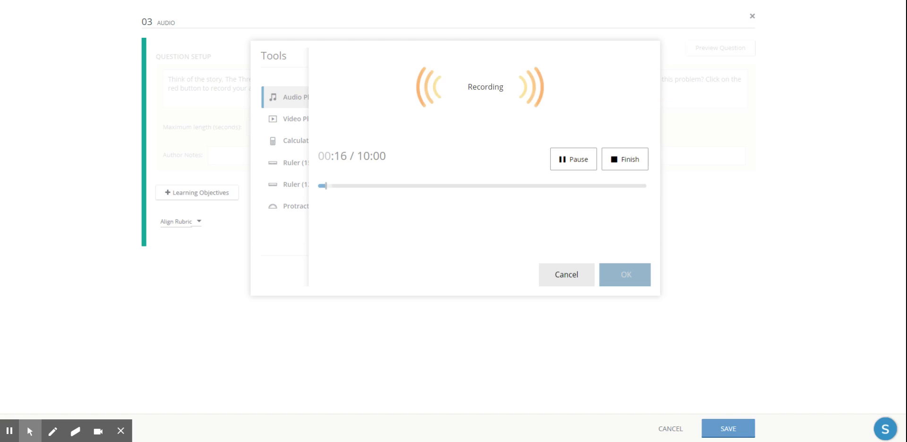
left_click(633, 163)
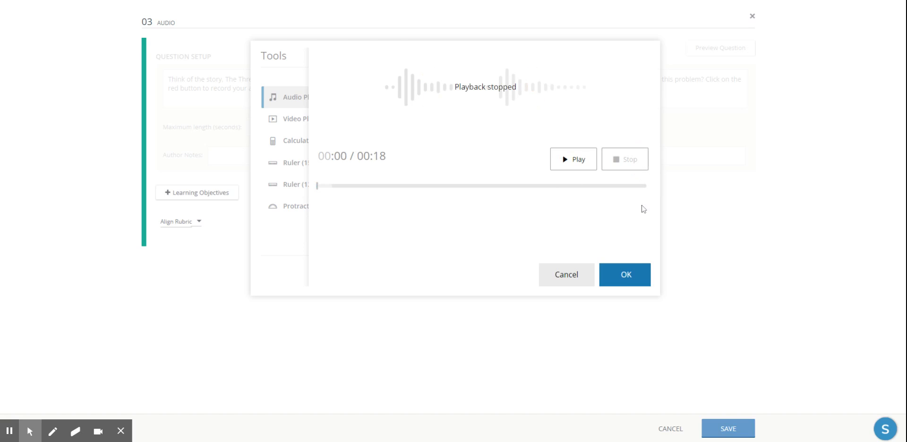
left_click(623, 278)
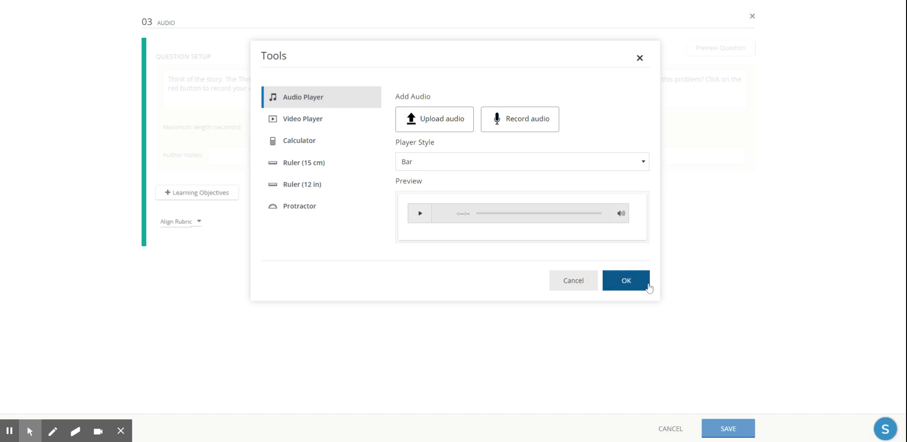
left_click(626, 275)
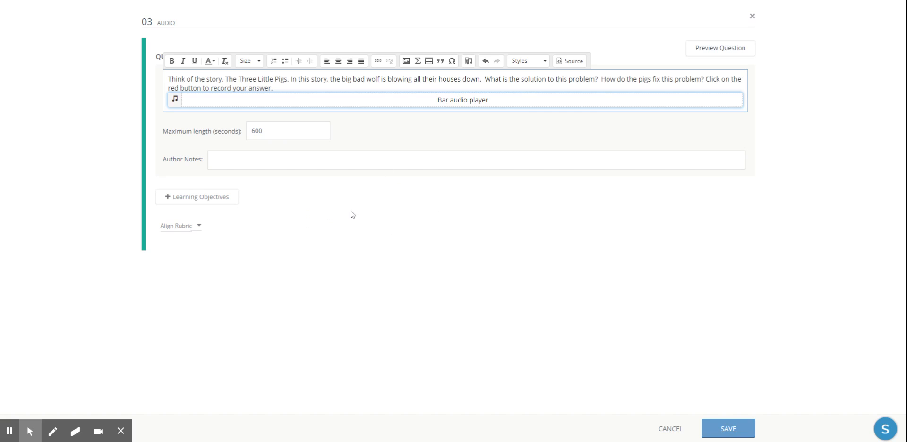
left_click(712, 431)
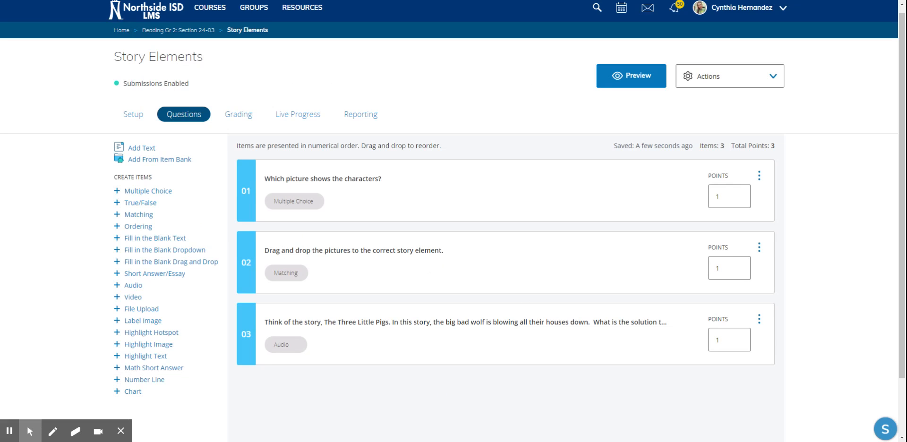
- Open the Audio question to check its text and audio player, and close it without changes
scroll(404, 352, "down", 2)
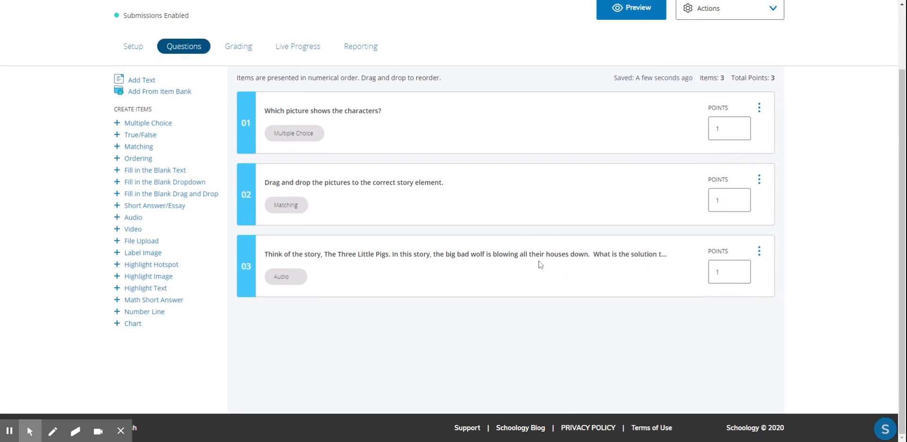
left_click(541, 264)
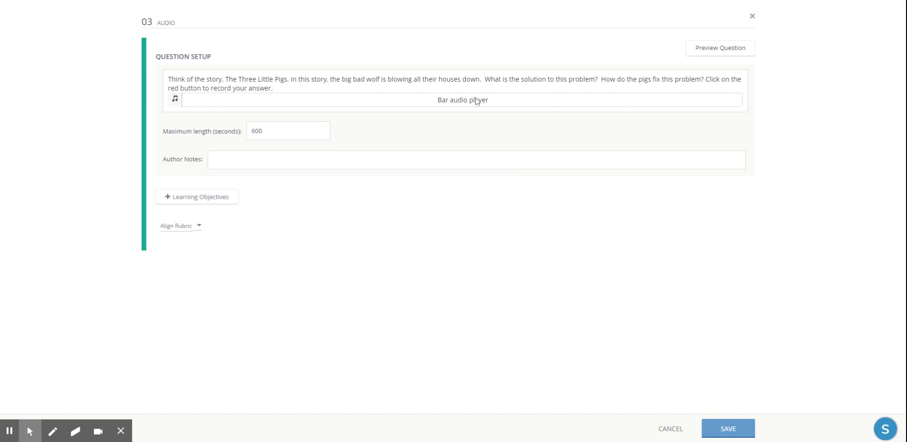
left_click(664, 428)
- Preview the assessment through to question 3, record a short test answer there, and close the preview
left_click(645, 12)
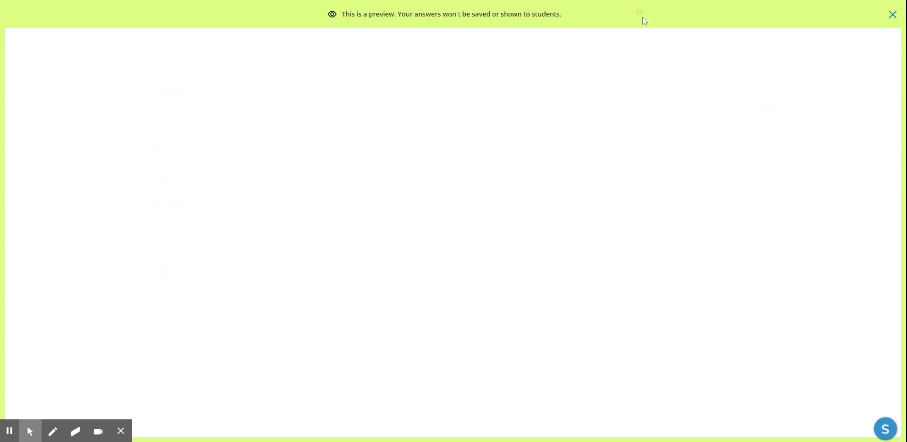
left_click(458, 178)
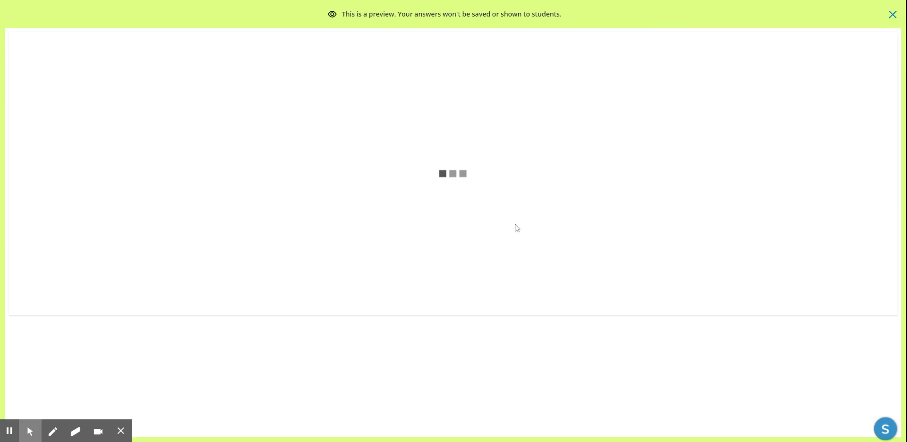
scroll(517, 231, "down", 3)
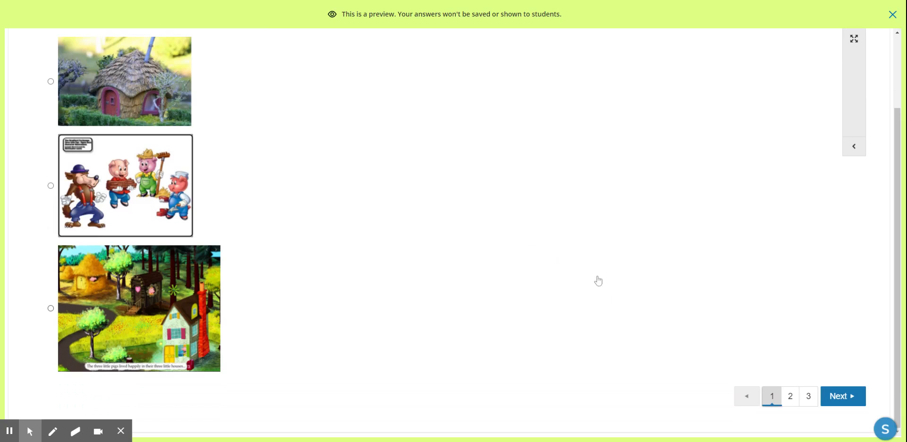
left_click(838, 400)
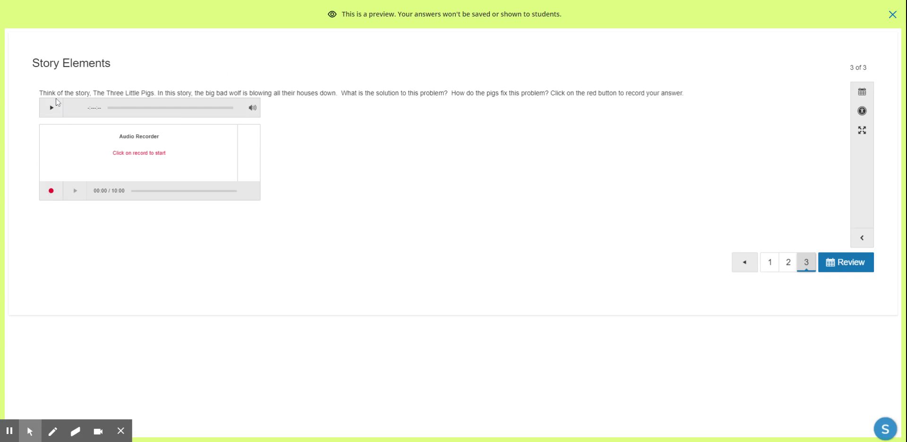
left_click(50, 191)
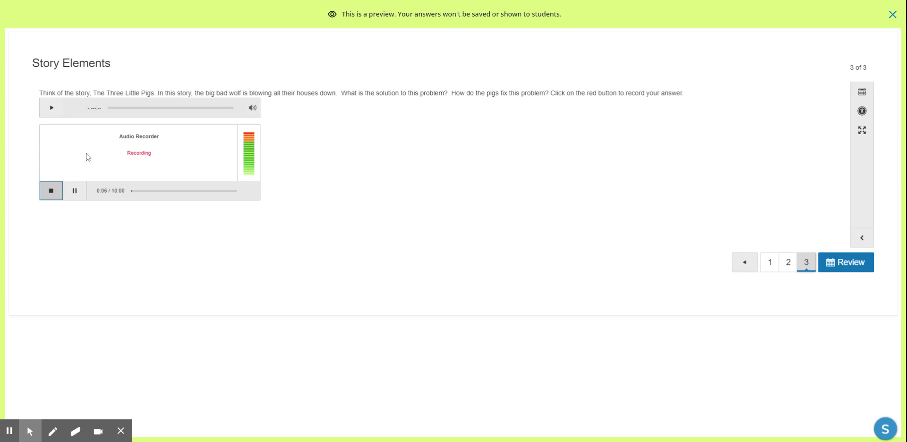
left_click(51, 191)
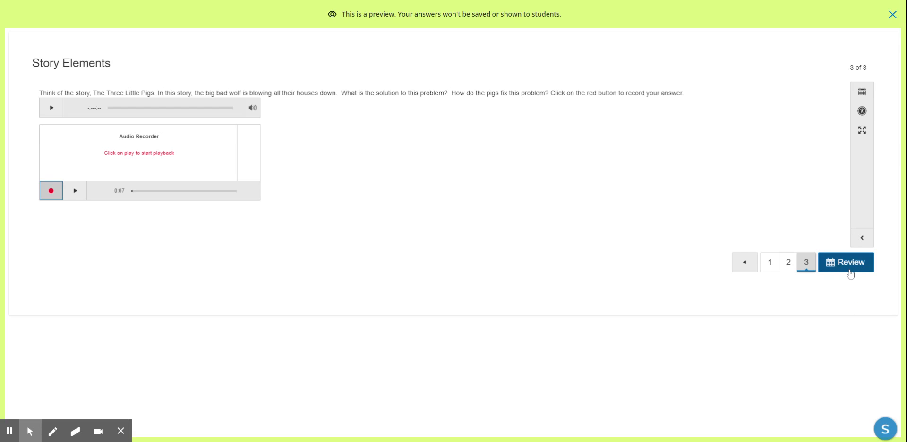
left_click(893, 14)
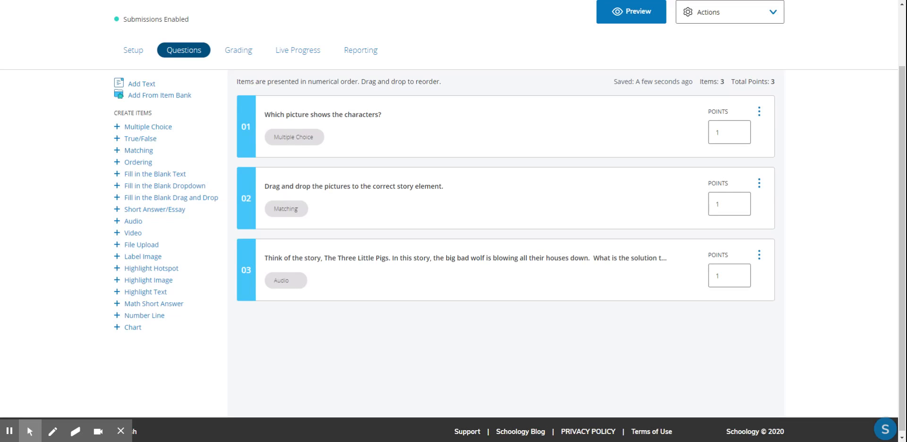
- Set the points of all three questions to 25 each
left_click(724, 131)
type("25")
left_click(724, 203)
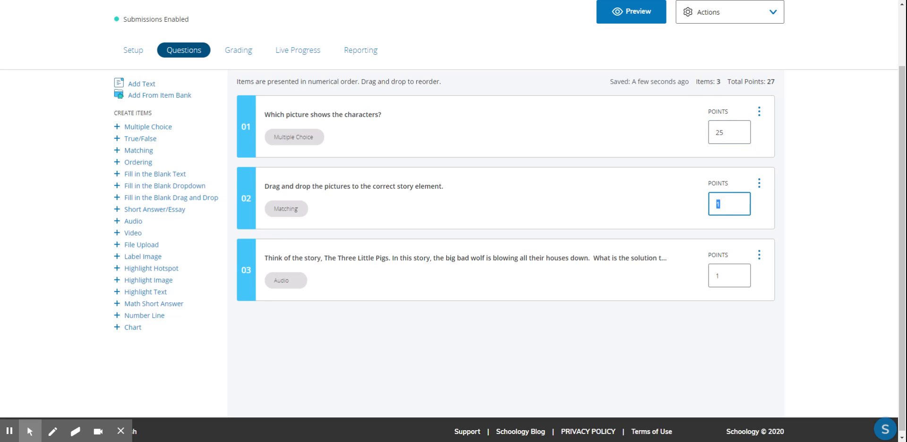
left_click(723, 274)
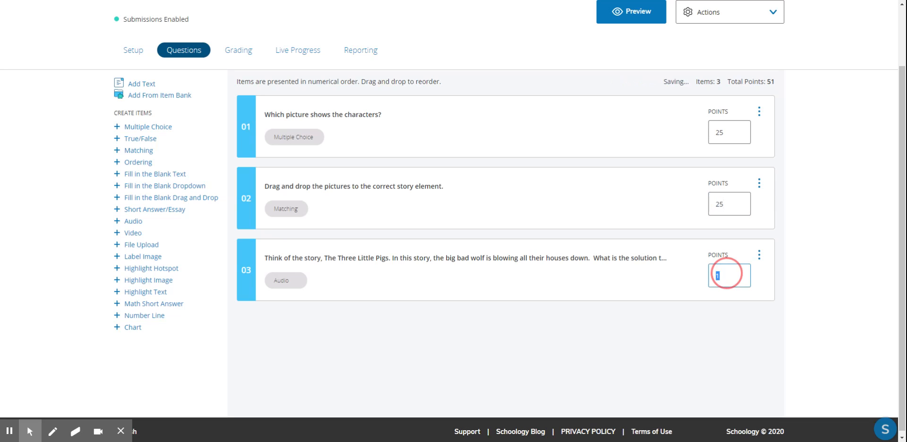
type("25")
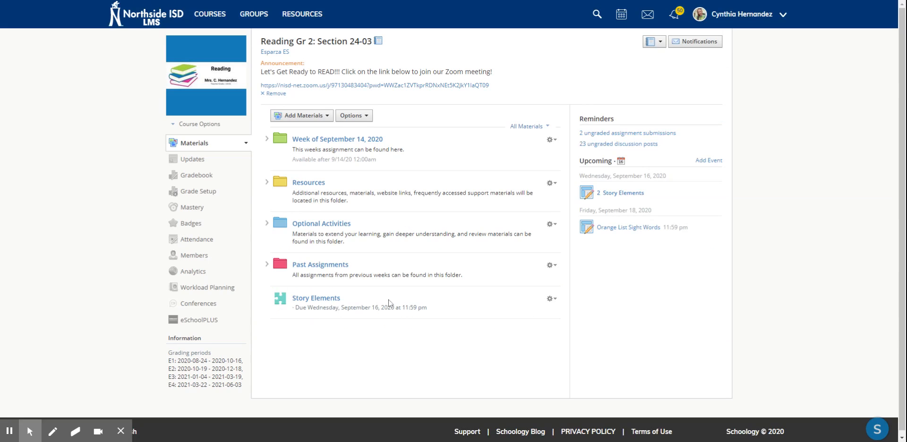
- Move the Story Elements assessment into the Thursday folder within Week of September 14, 2020
left_click(267, 139)
left_click(286, 203)
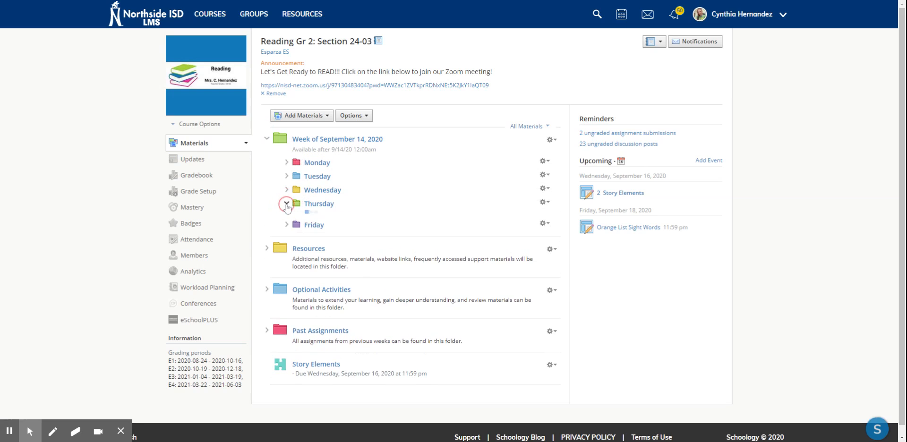
left_click(304, 373)
left_click_drag(304, 375, 347, 231)
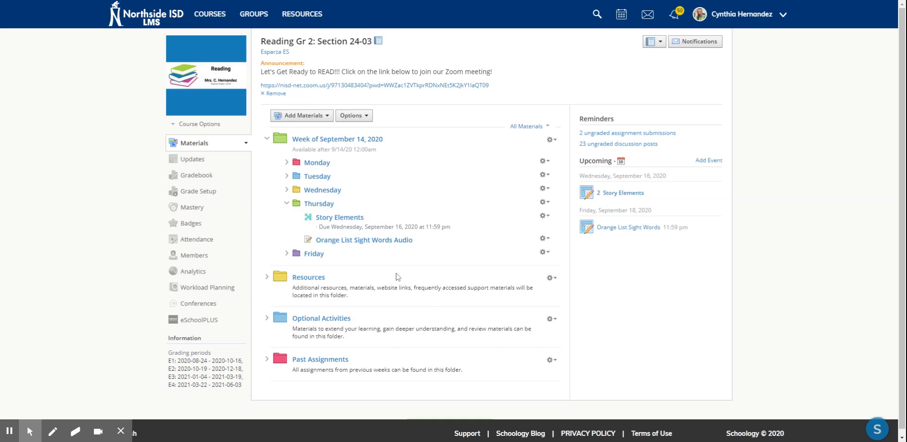